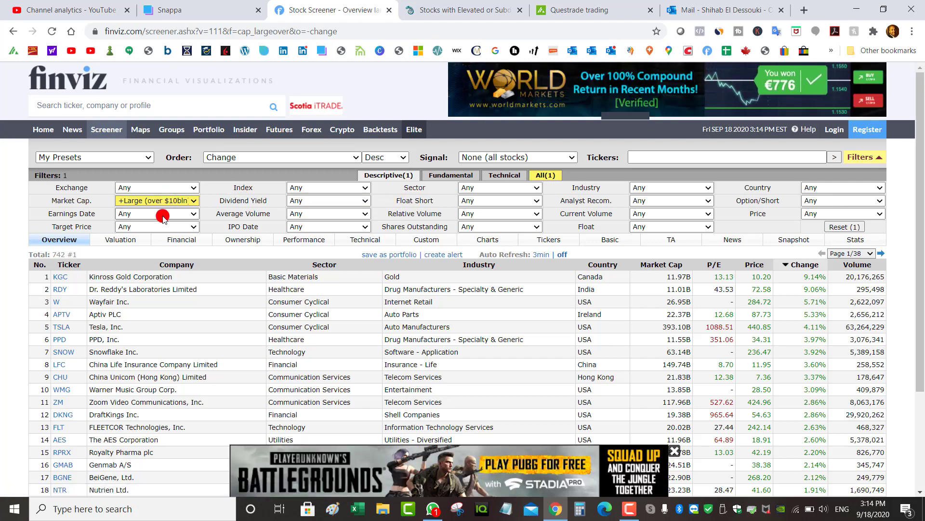
Filter the screen to earnings Next Week and sort by Market Cap, largest first.
click(163, 218)
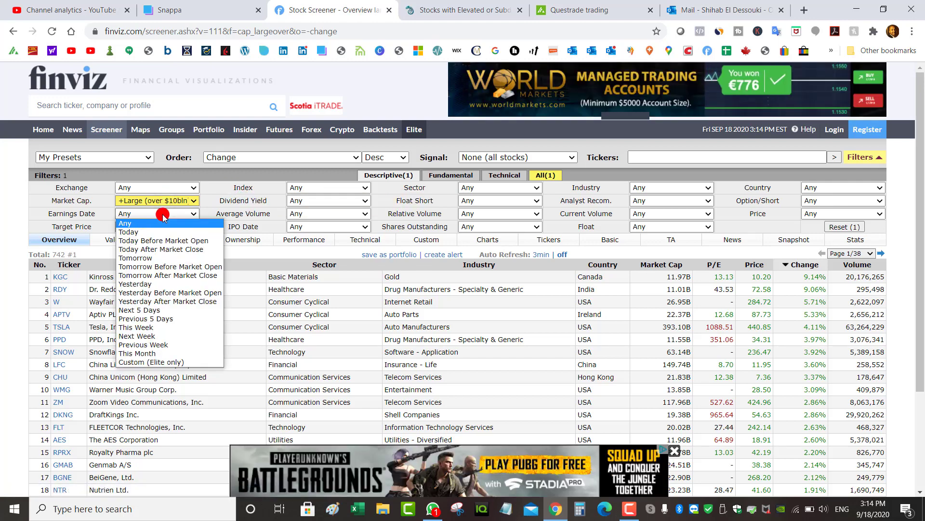
click(13, 216)
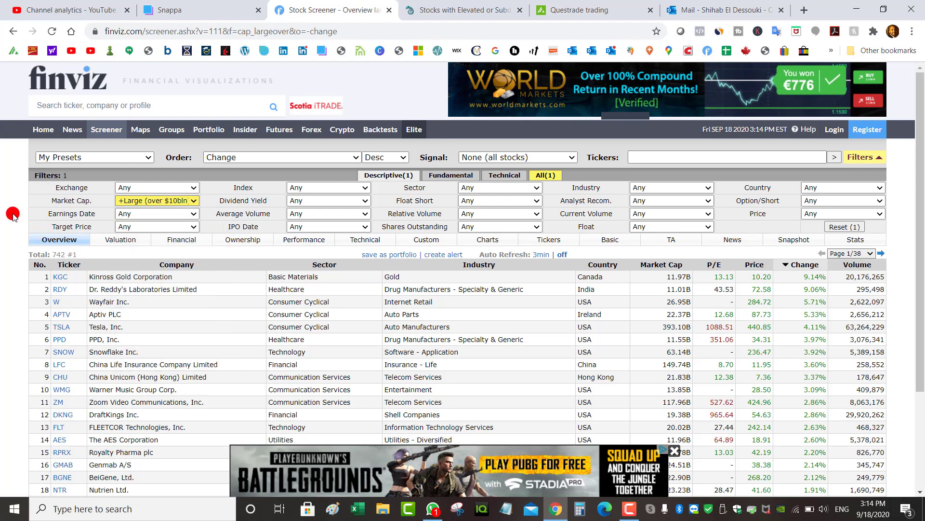
click(169, 216)
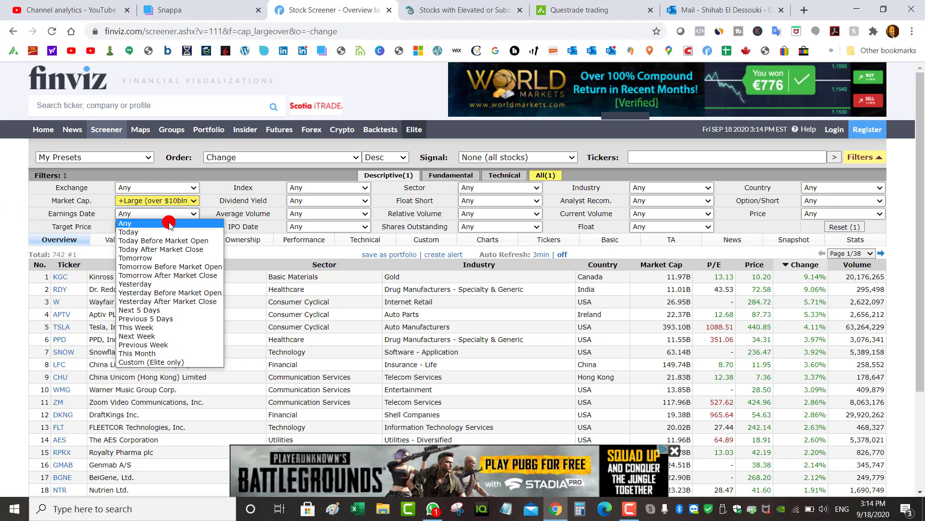
click(158, 336)
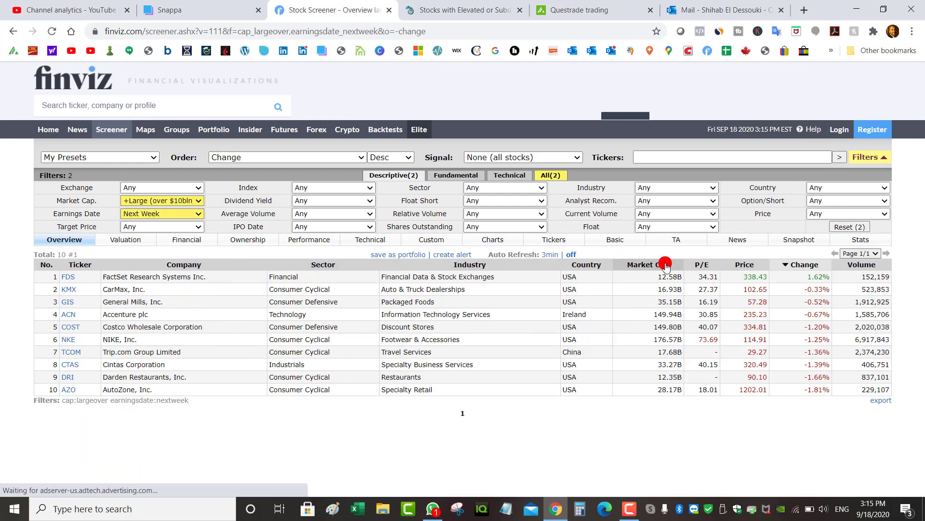
click(648, 267)
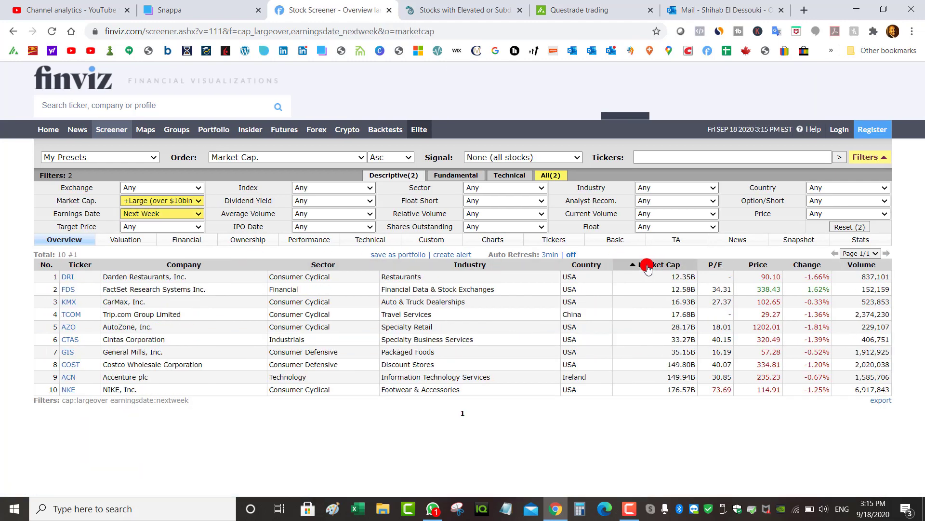
click(647, 267)
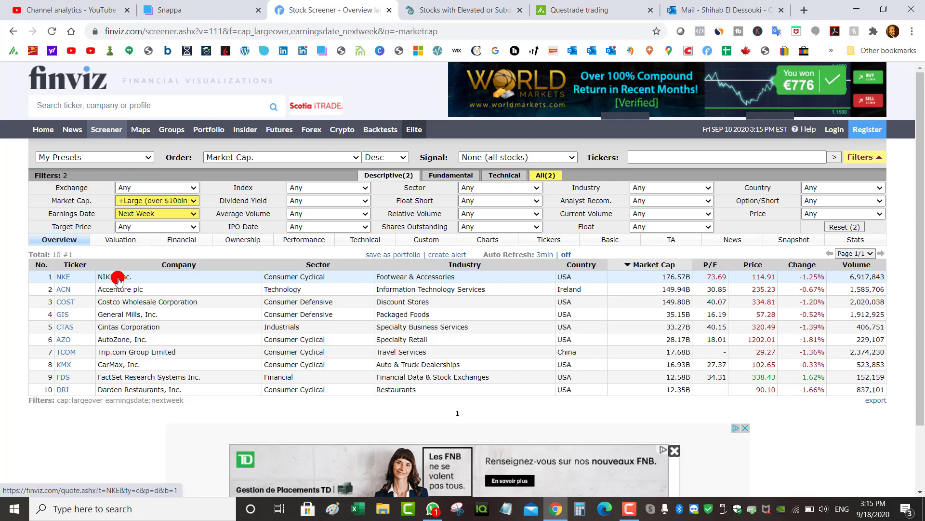
Look up COST in Questrade and show its straddle chain expiring 25 Sep 2020.
key(ctrl+5)
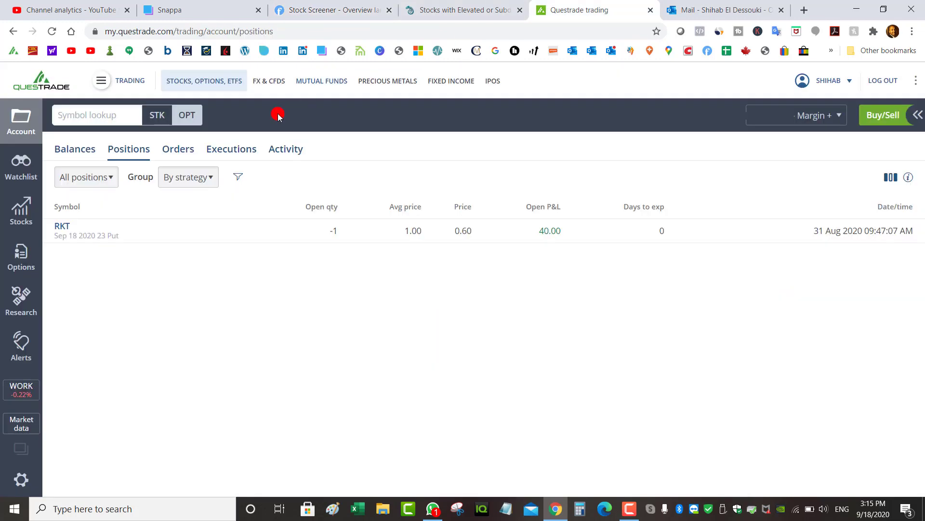
click(113, 114)
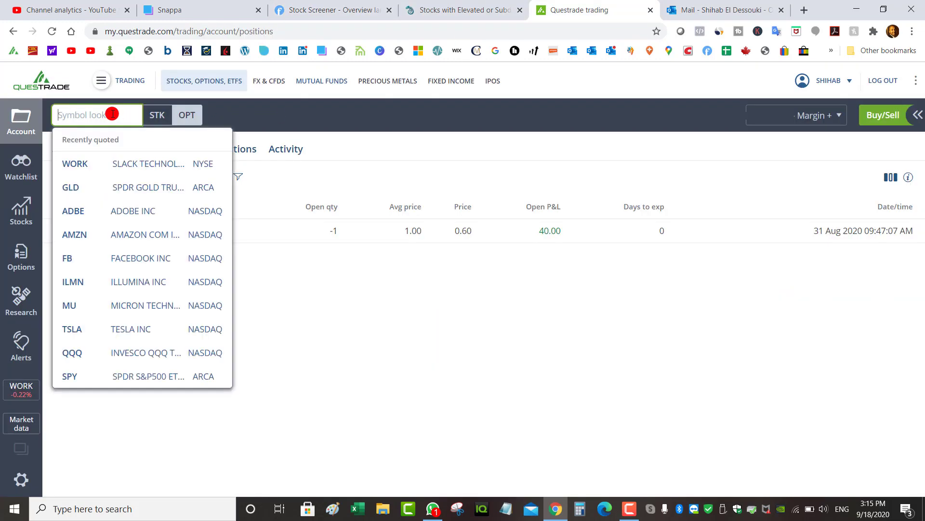
text(COST)
click(112, 137)
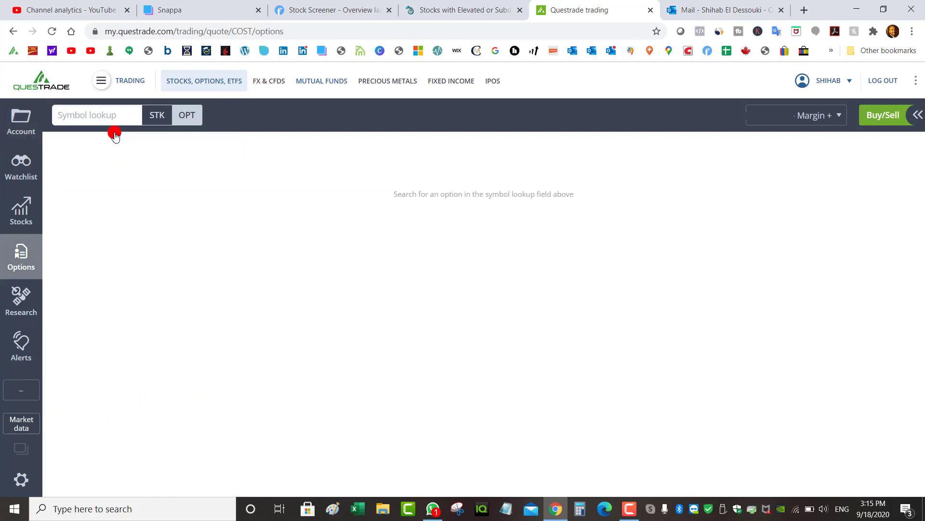
click(99, 255)
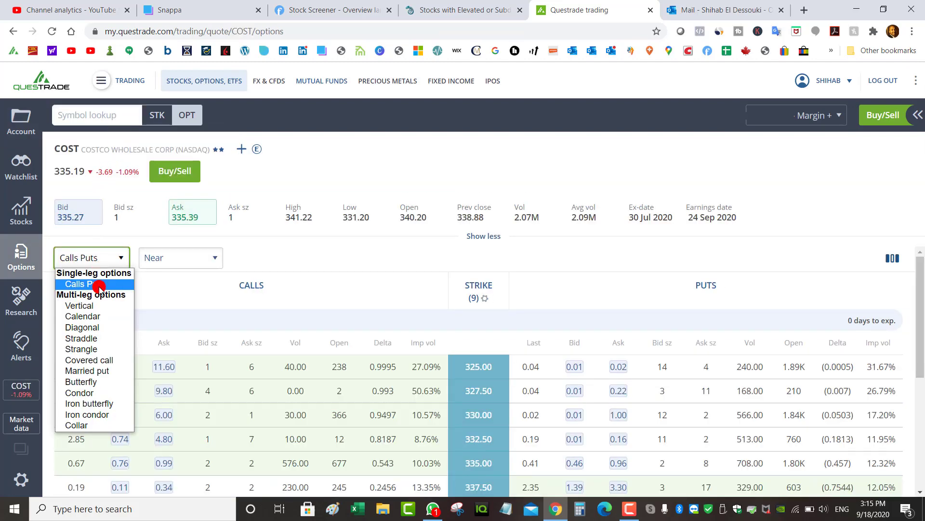
click(99, 339)
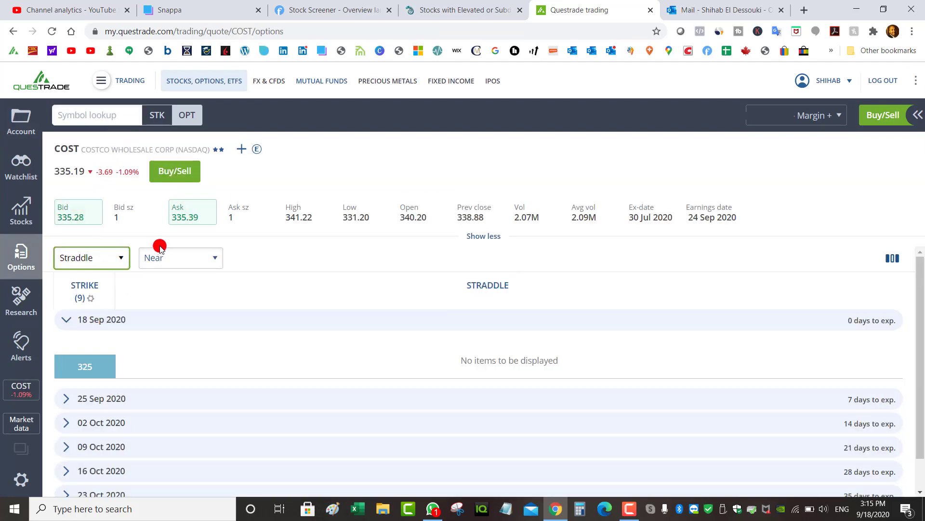
click(161, 257)
click(168, 338)
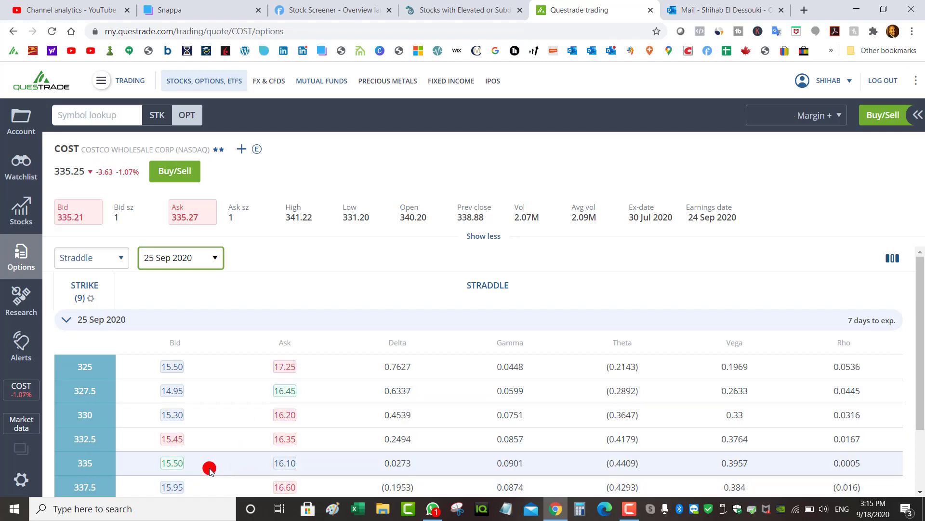
Switch Costco's option chain strategy from Straddle to Vertical.
click(93, 256)
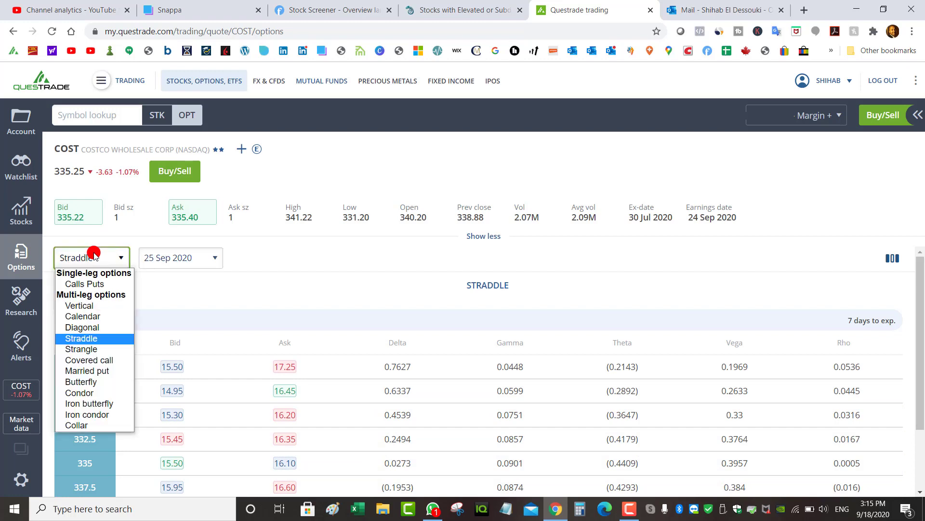
click(94, 256)
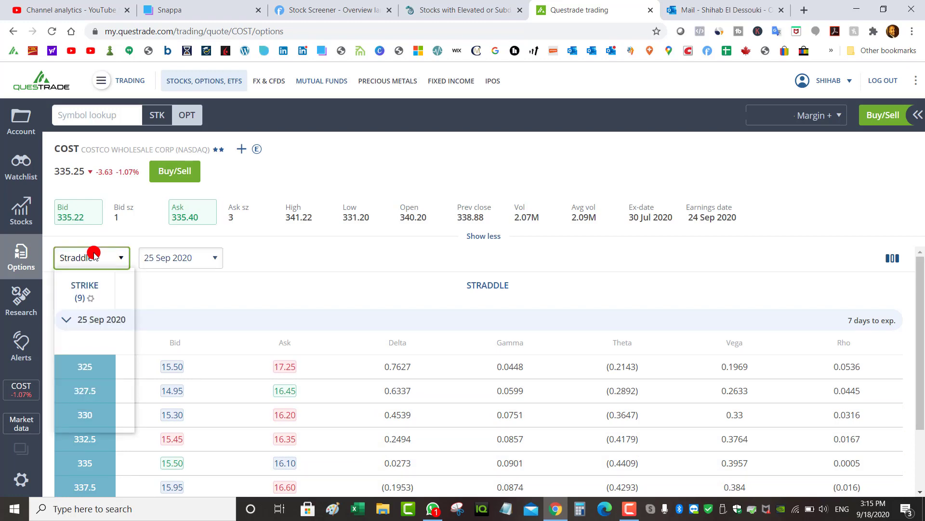
click(94, 256)
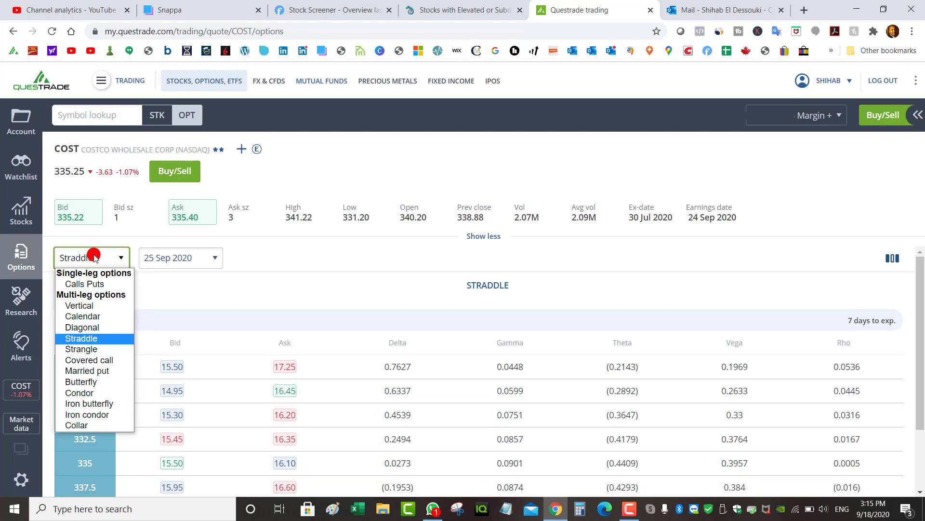
click(94, 255)
click(94, 255)
click(94, 305)
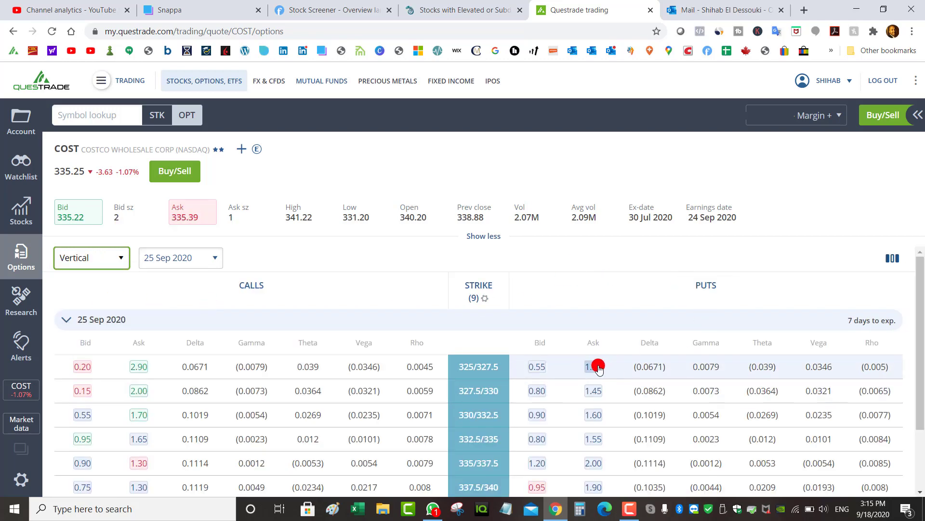
Start a COST vertical put order, then set it to sell the 320 put and buy the 315 put.
click(597, 367)
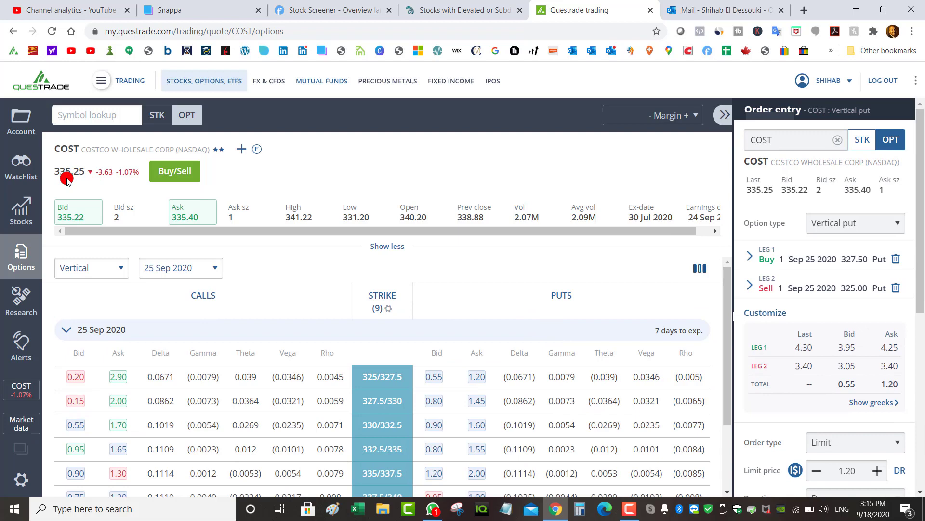
click(836, 288)
click(843, 367)
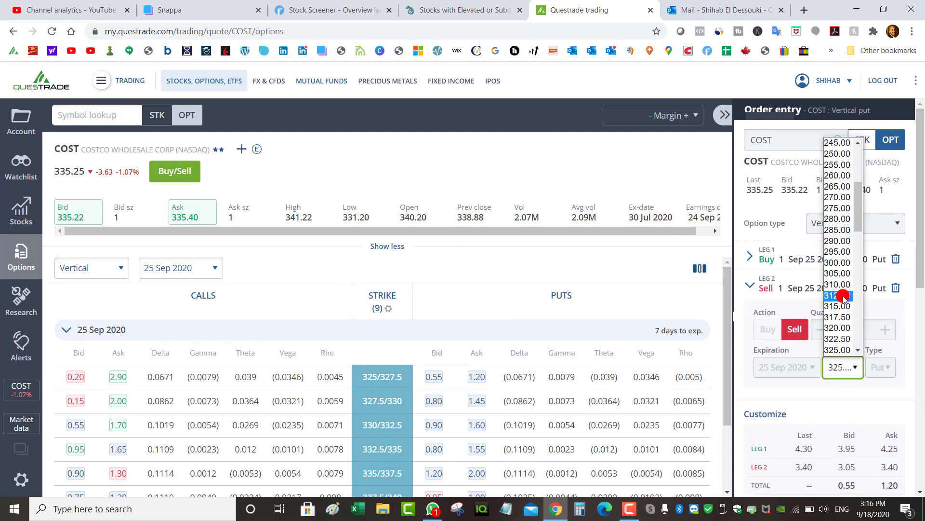
click(837, 328)
click(845, 258)
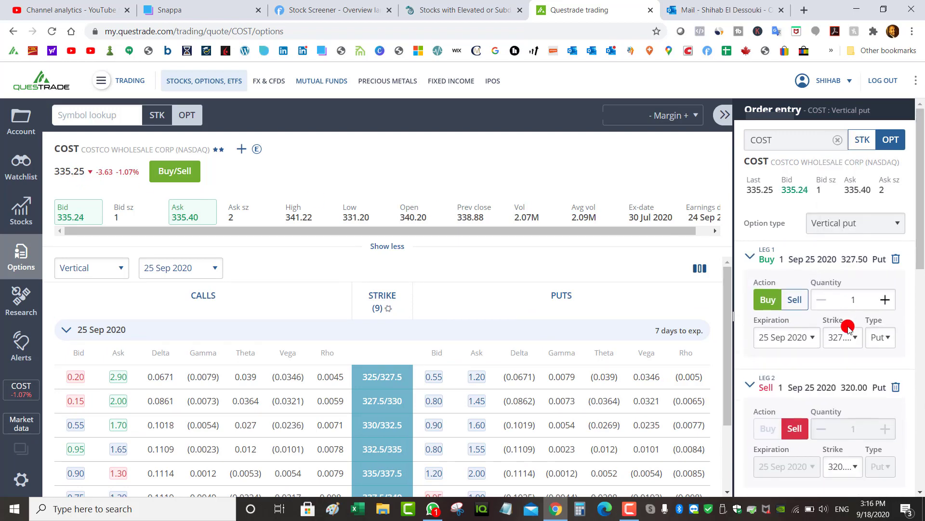
click(847, 335)
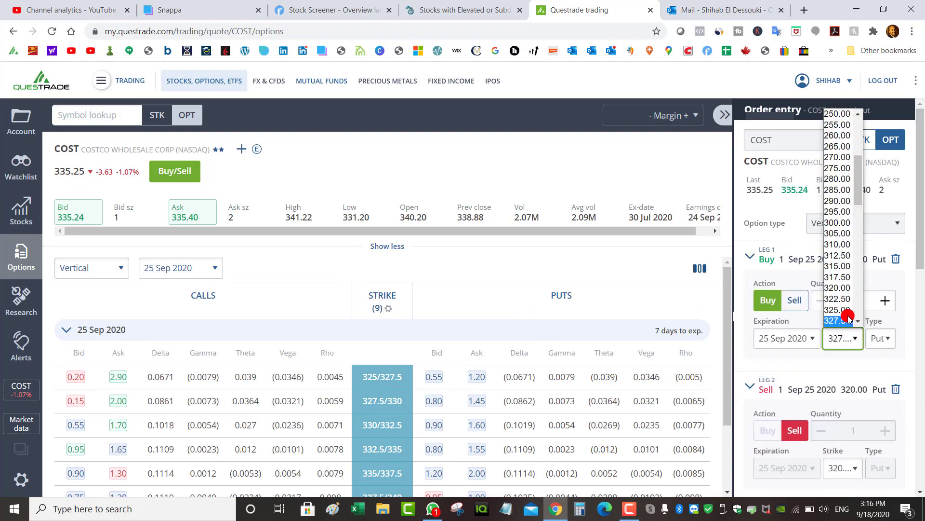
click(839, 268)
click(750, 250)
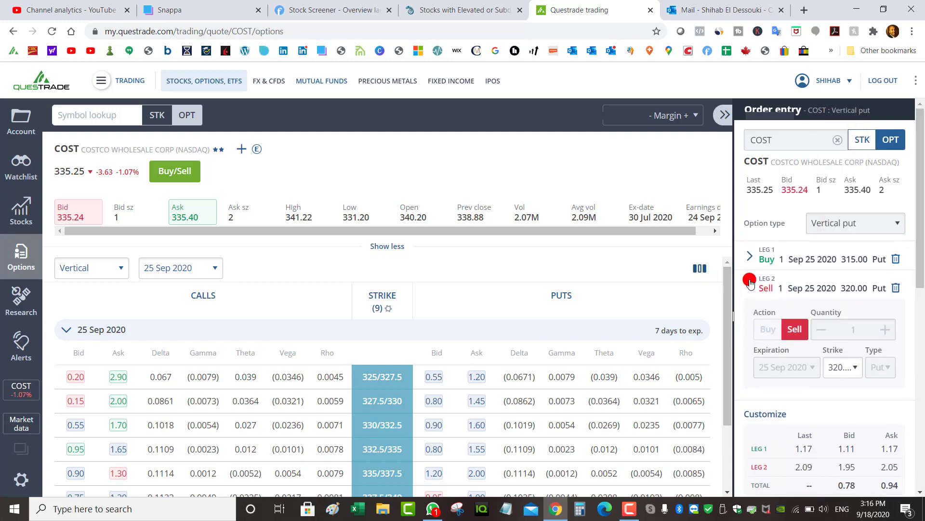
click(750, 285)
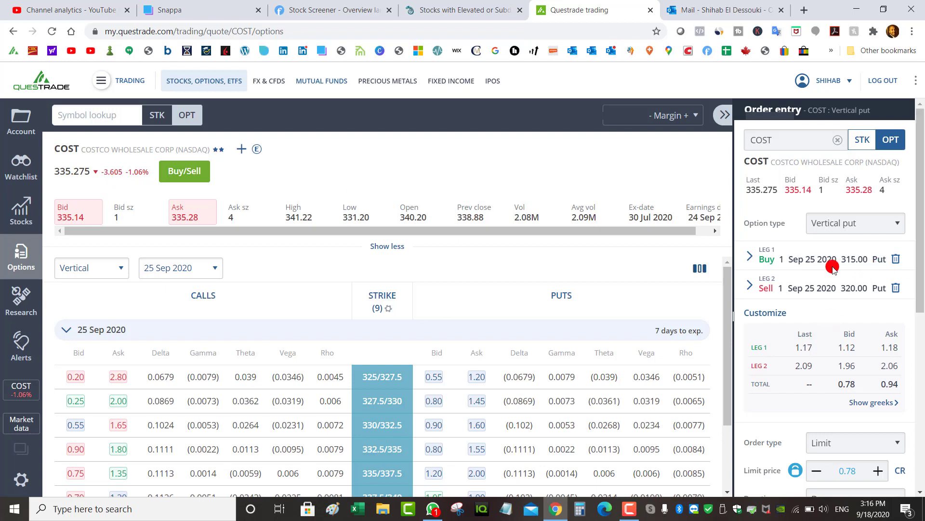
Glance at Finviz, then look up ACN's options quote in Questrade.
click(296, 10)
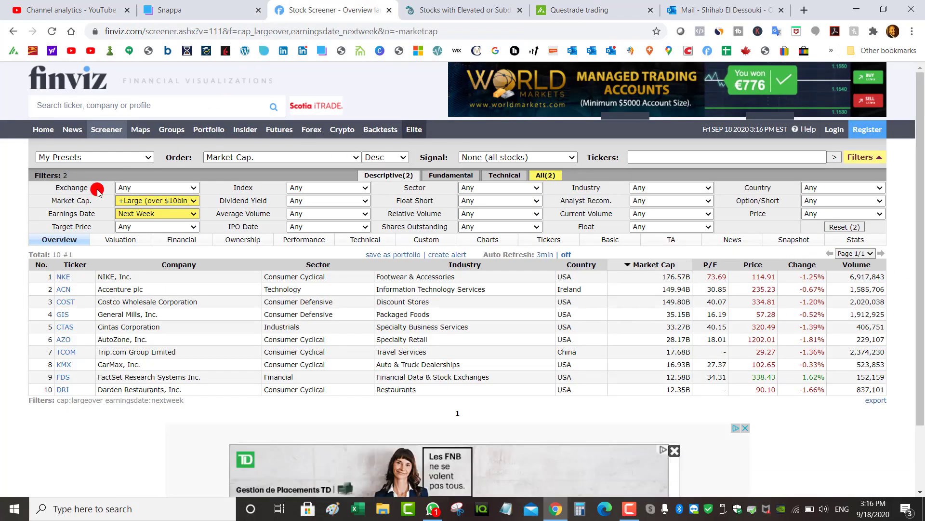
key(ctrl+Tab)
key(ctrl+Tab)
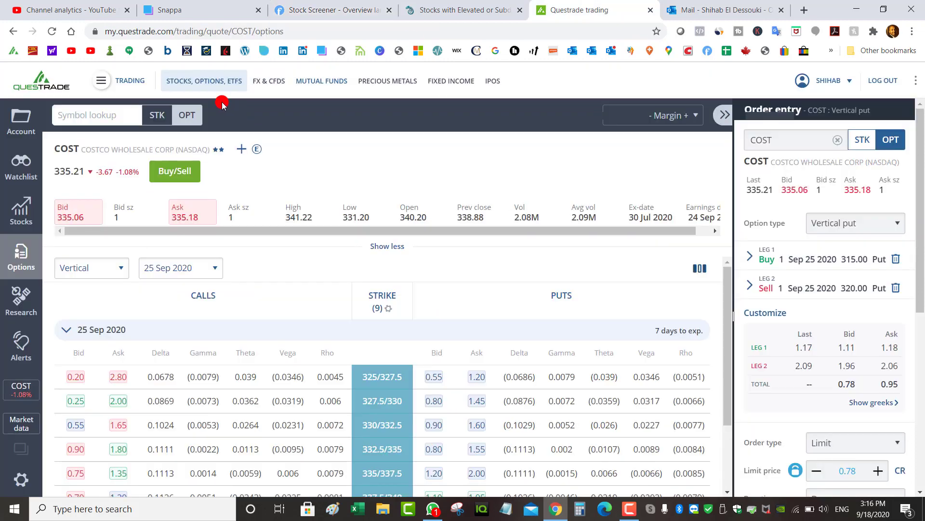
click(127, 116)
text(ACN)
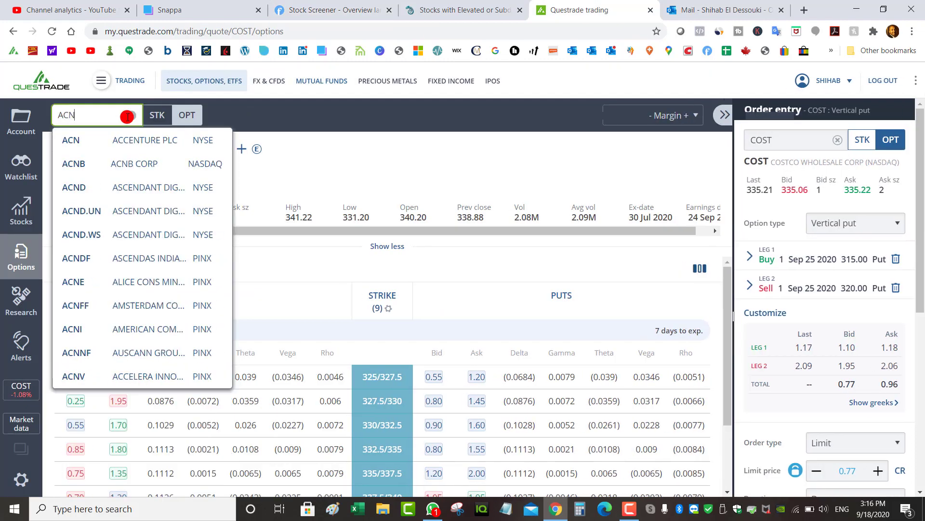
click(129, 140)
Show ACN's 25 Sep 2020 option chain as vertical spreads.
click(99, 271)
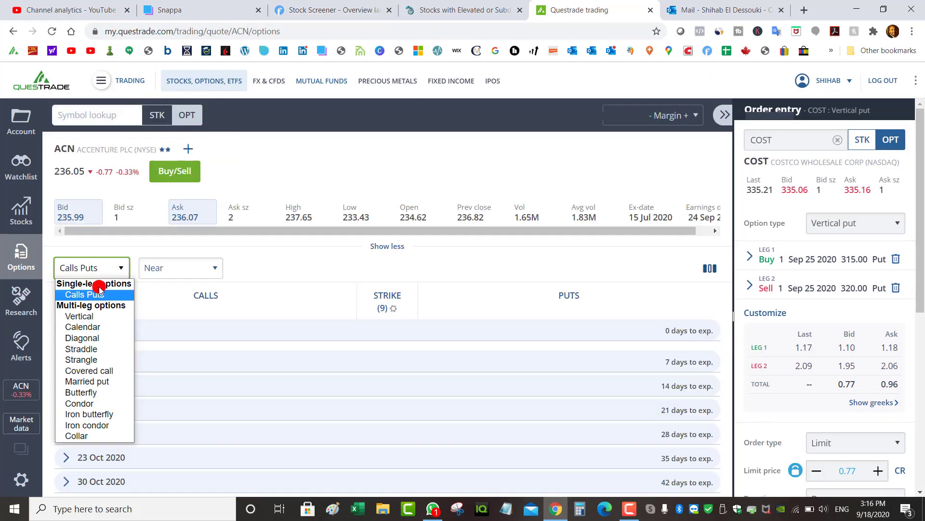
click(93, 348)
click(162, 265)
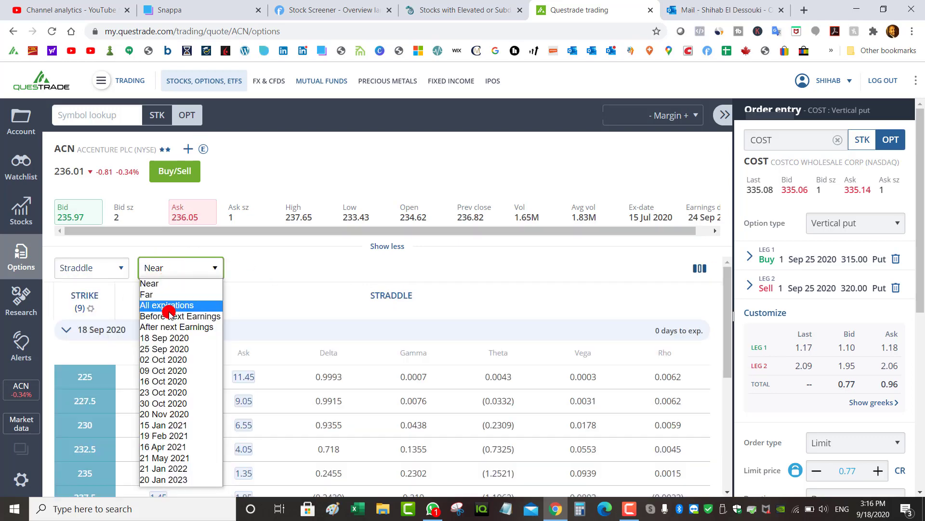
click(171, 349)
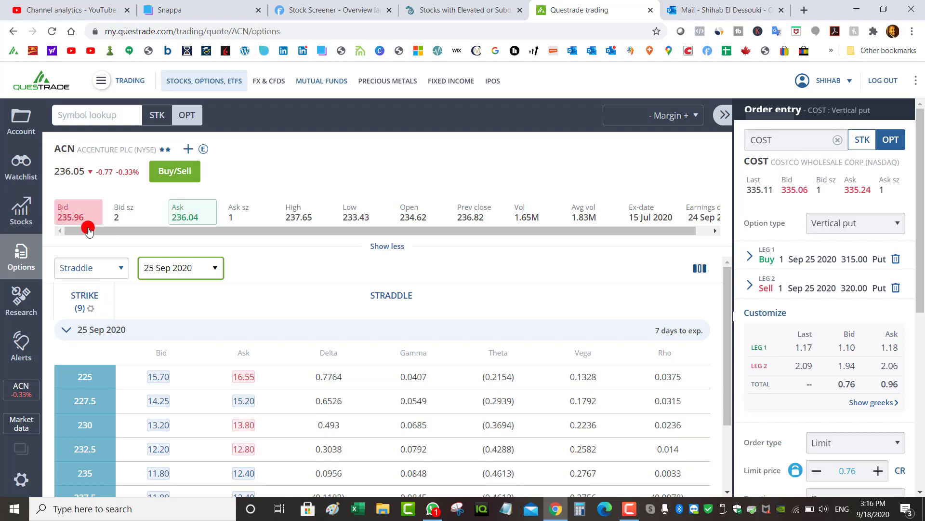
click(100, 272)
click(81, 316)
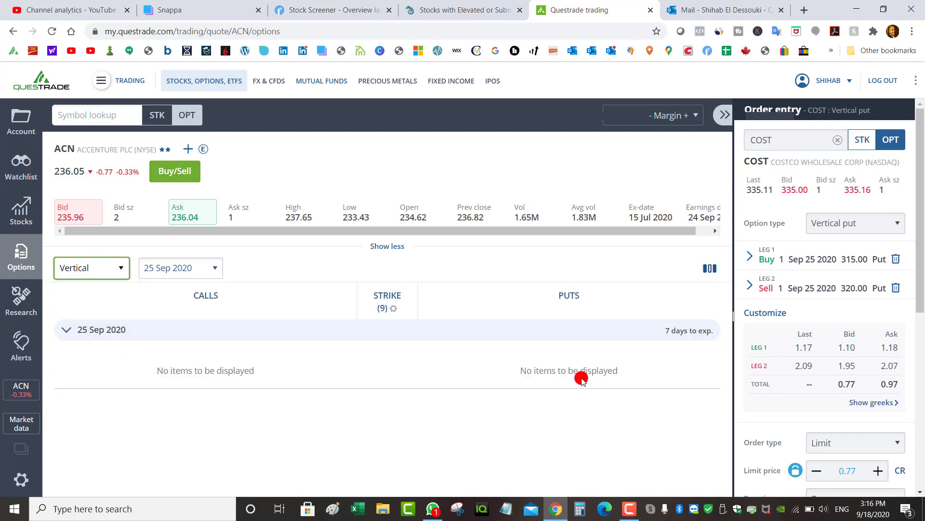
Load the ACN 225/227.5 put spread, keep the sold leg at 225, and buy the 220 put.
click(475, 376)
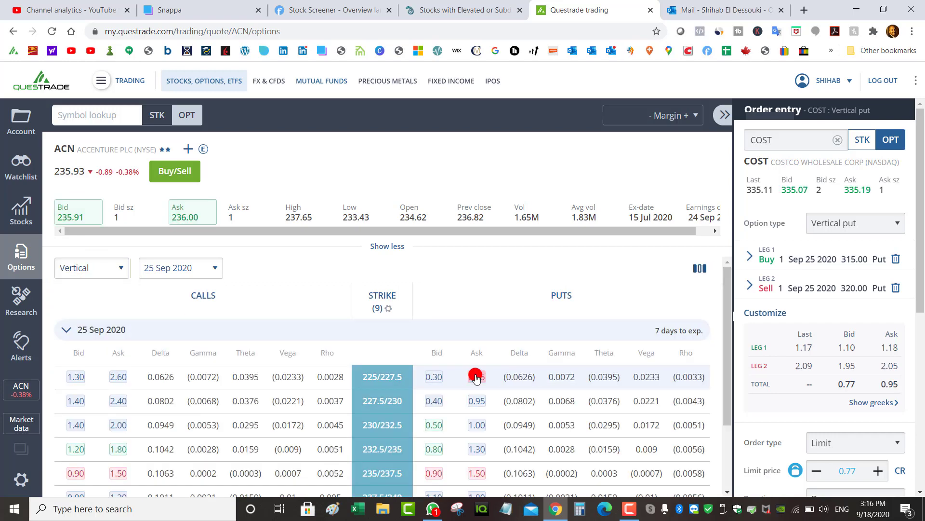
click(836, 288)
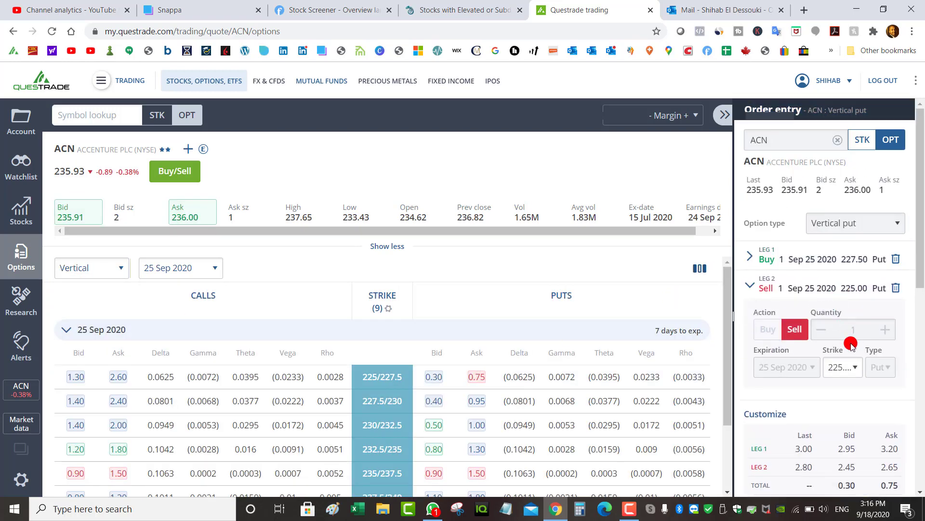
click(848, 367)
click(846, 368)
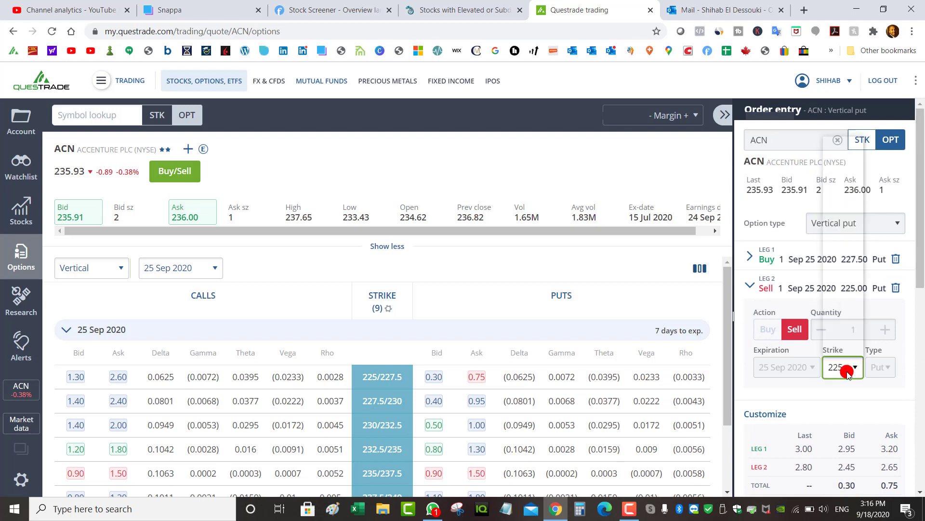
click(838, 263)
click(841, 332)
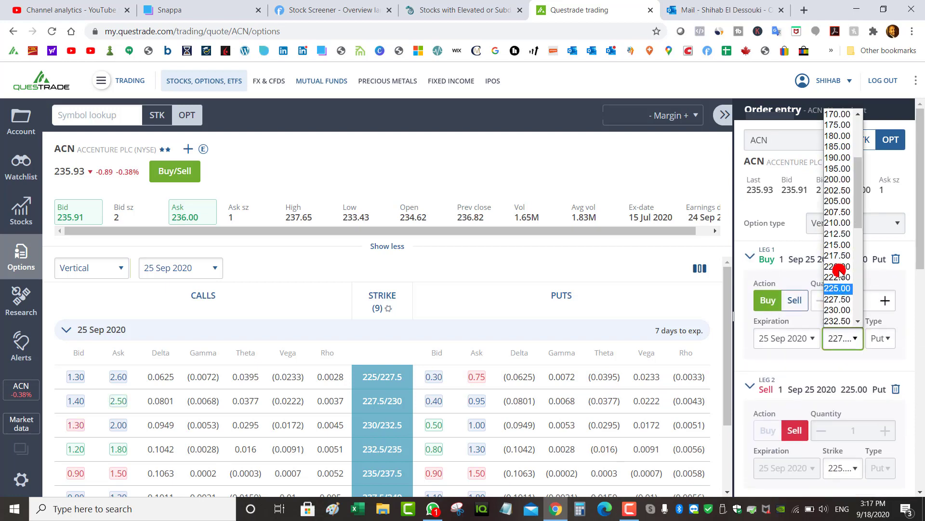
click(839, 266)
drag(917, 216, 915, 269)
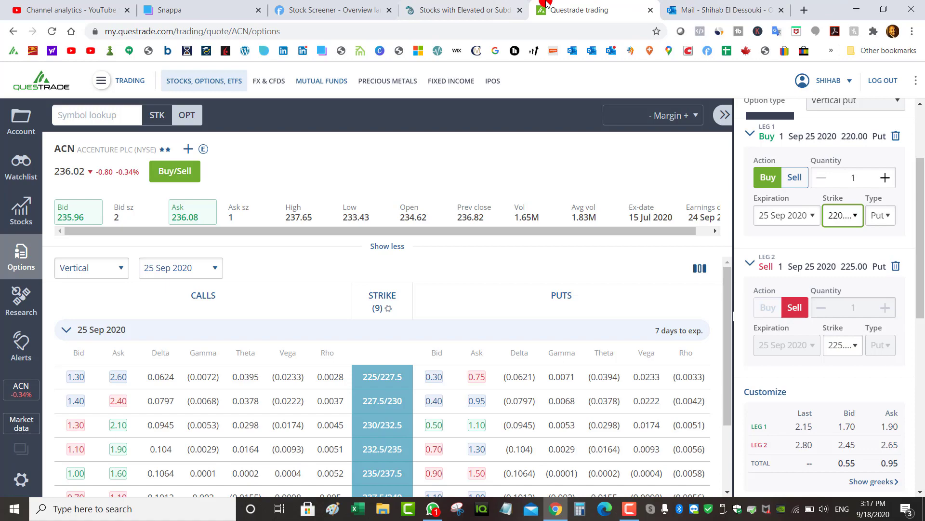
Open EarningStats in a new tab and review ACN's expected versus actual earnings moves.
click(804, 10)
text(earningstats.com)
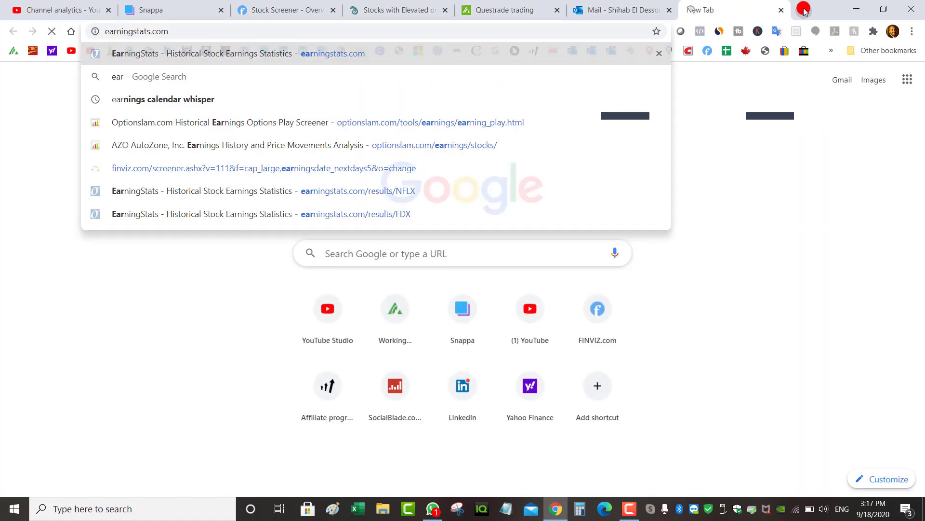
key(Return)
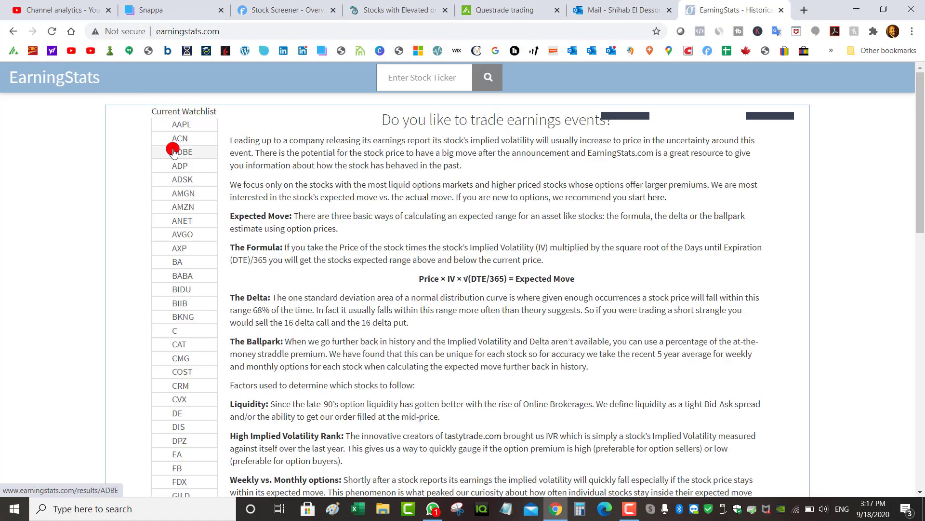
click(176, 144)
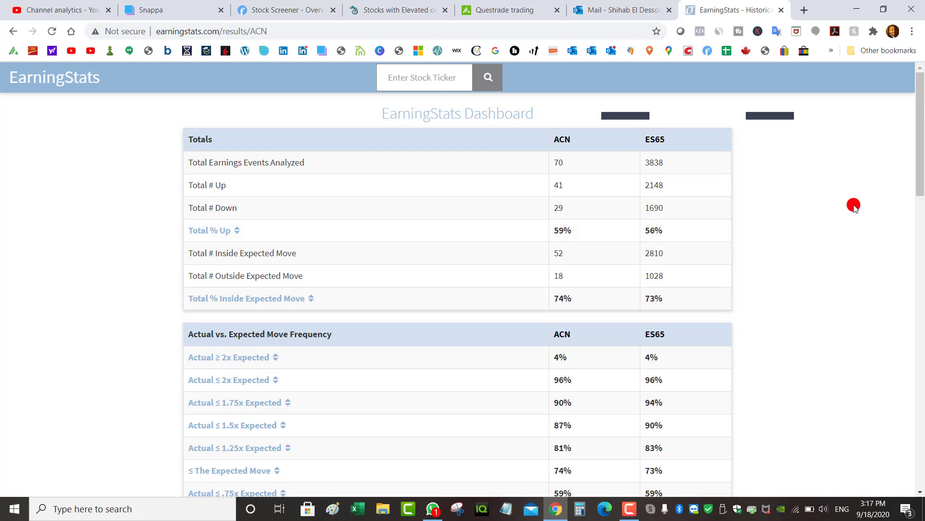
drag(921, 154, 911, 382)
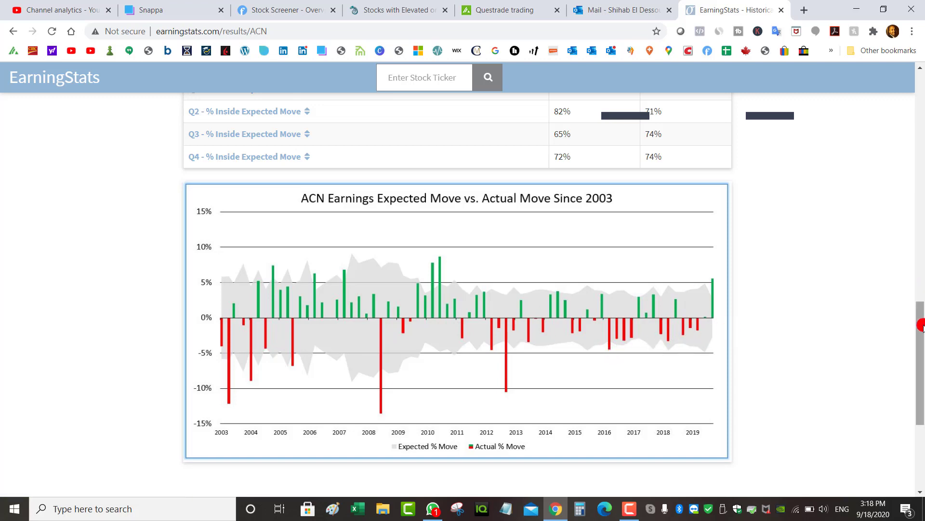
drag(921, 334, 882, 103)
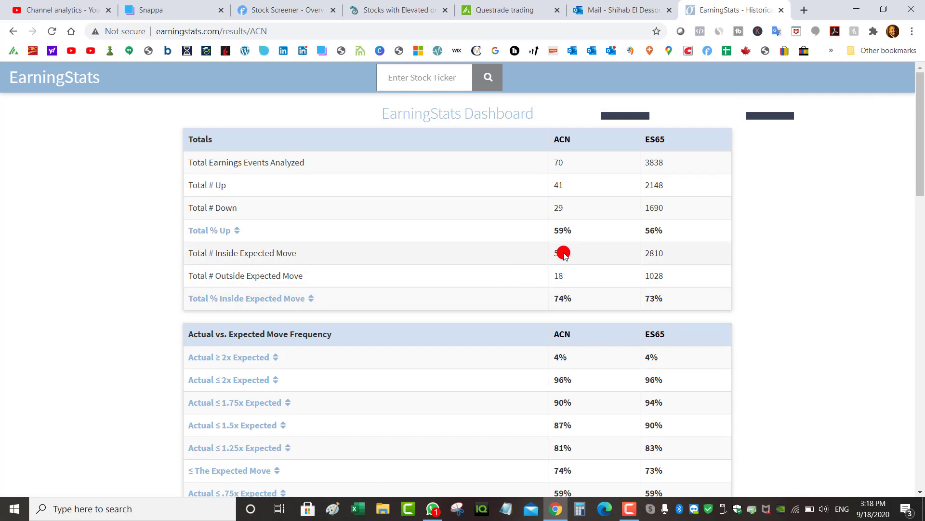
click(509, 6)
Flip through Market Chameleon and the Finviz earnings-next-week list, then return to Questrade.
click(418, 6)
click(295, 6)
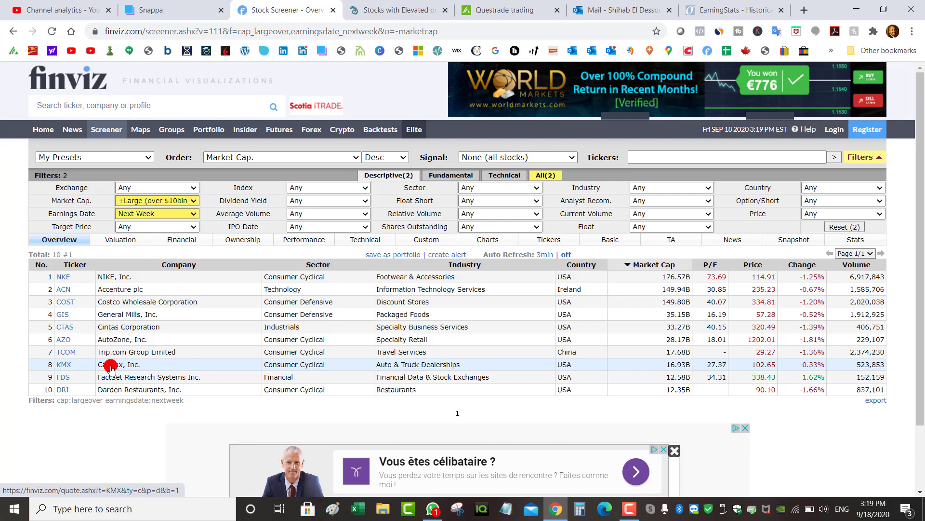
click(504, 9)
Look up KMX and open CarMax's options page.
click(104, 119)
text(KMX)
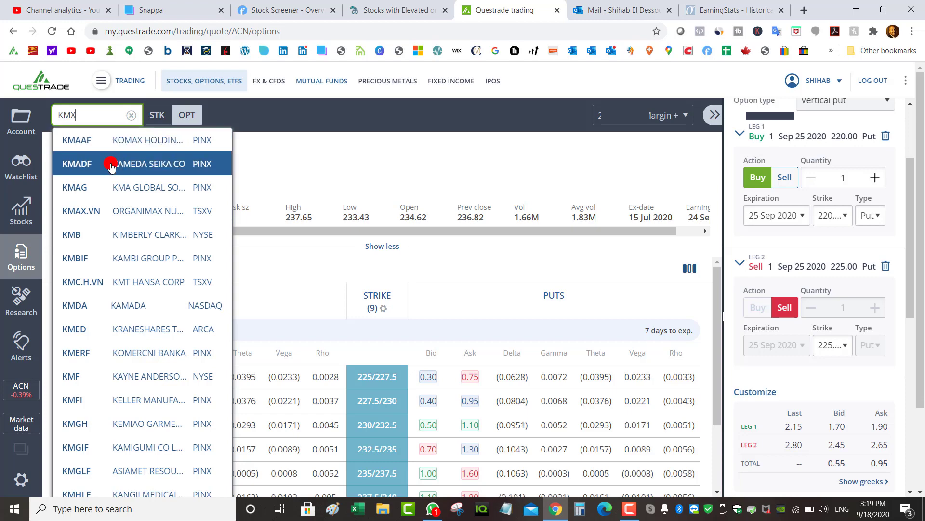
click(128, 162)
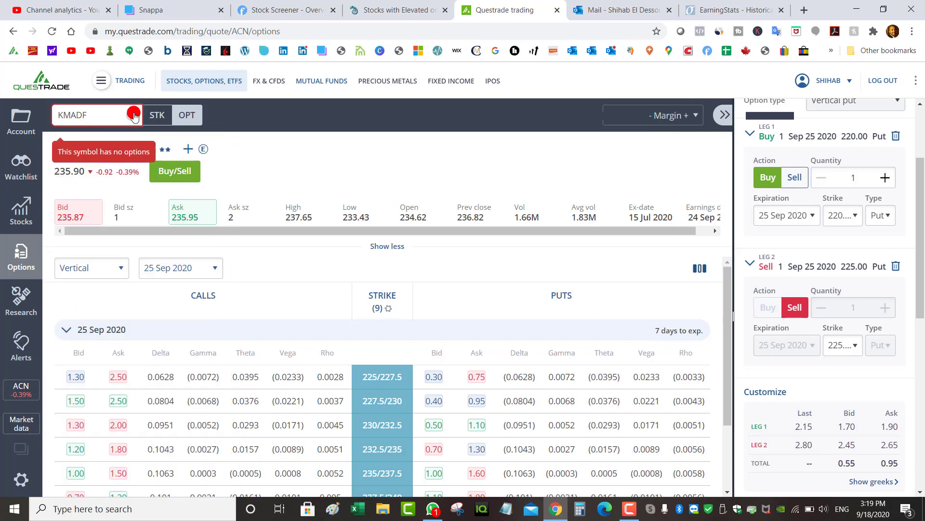
click(110, 116)
text(KMX)
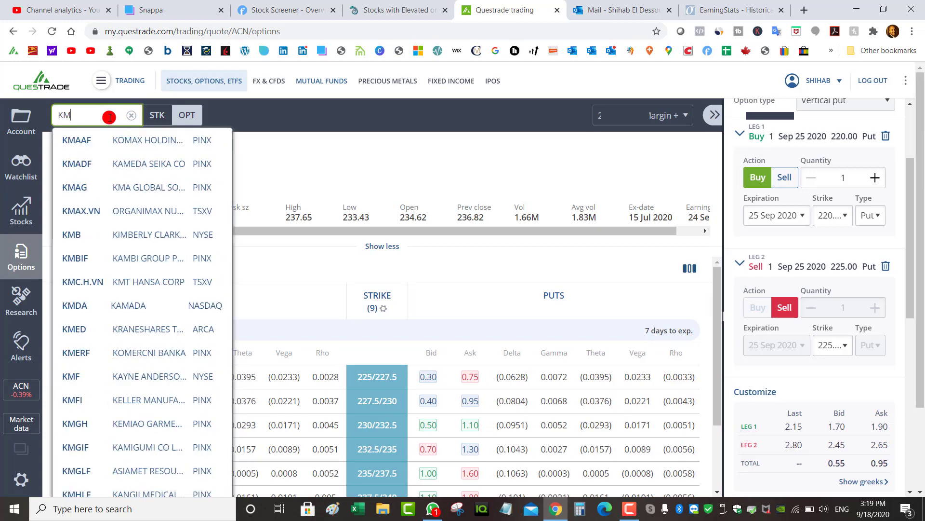
click(110, 143)
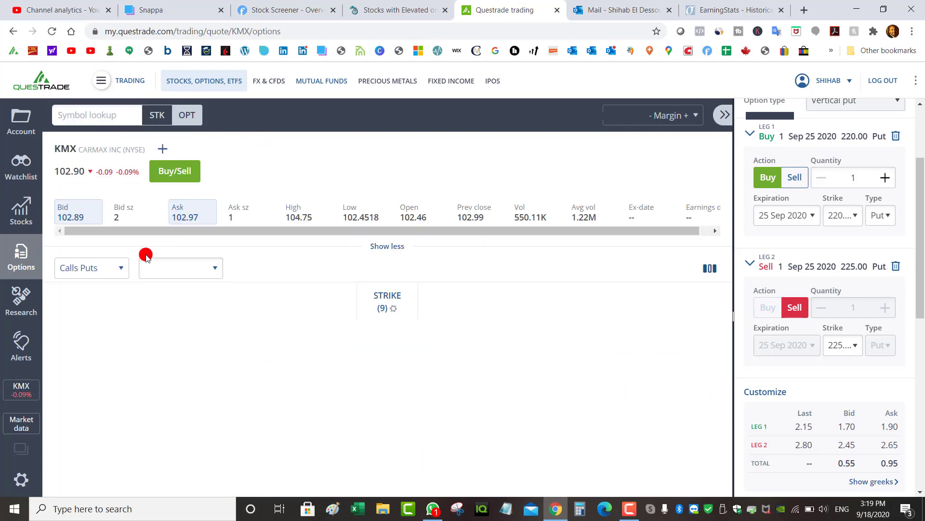
Show the KMX chain as straddles expiring 25 Sep 2020.
click(109, 266)
click(110, 349)
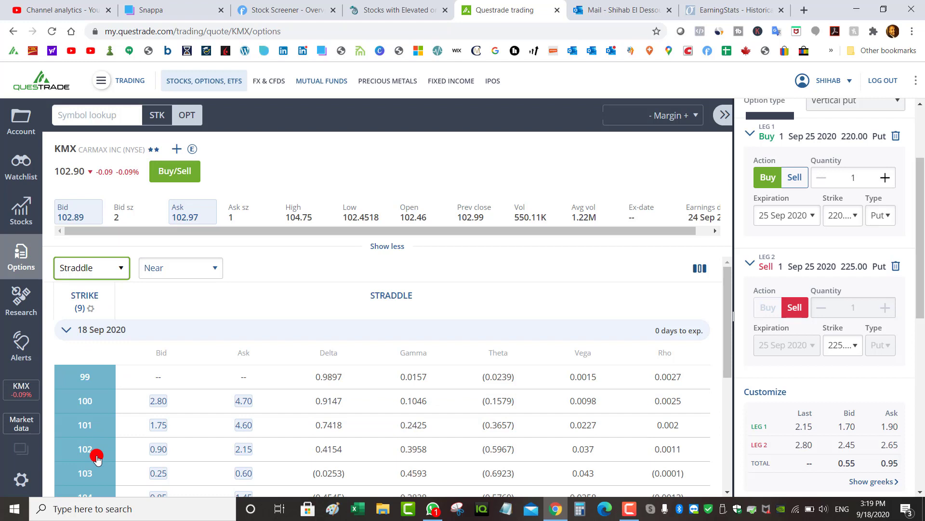
click(145, 270)
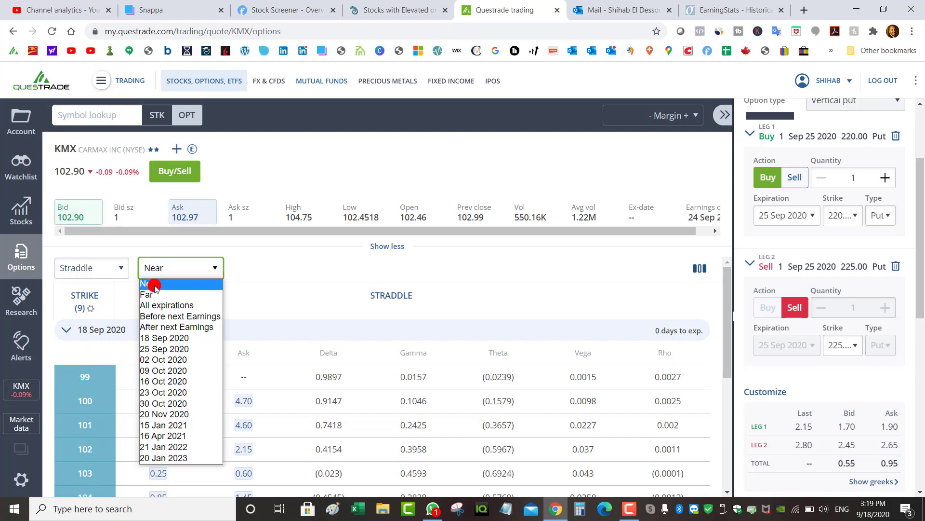
click(155, 345)
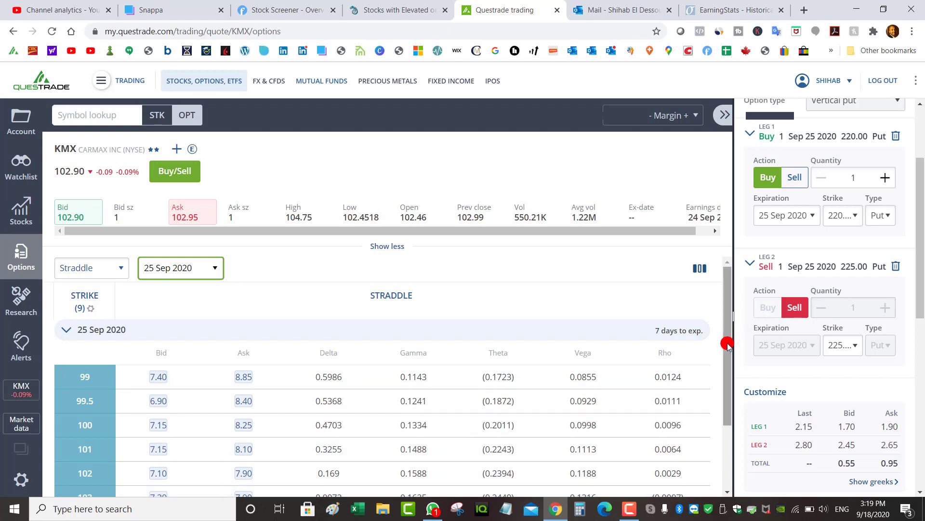
mouse_move(725, 341)
mouse_down()
mouse_move(728, 361)
mouse_move(727, 337)
mouse_up()
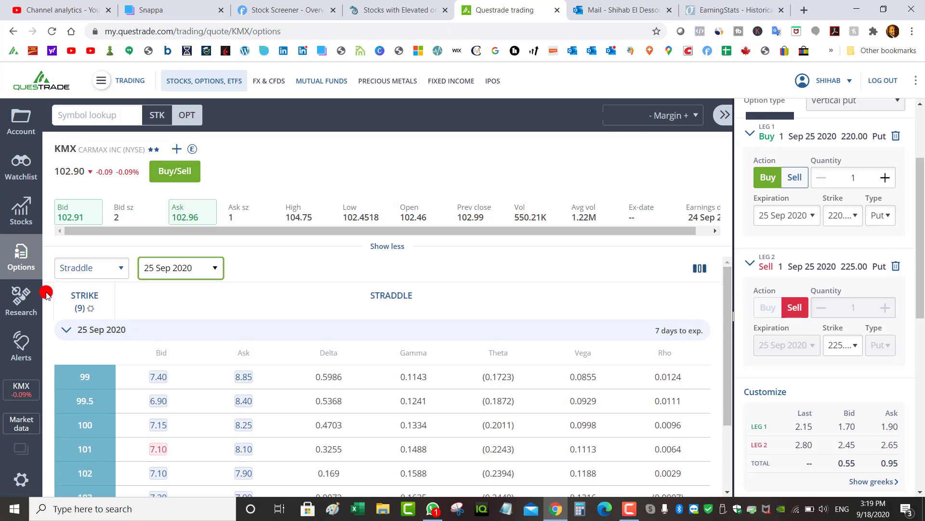
Show KMX vertical spreads and start a put order selling the 95.00 put.
click(110, 278)
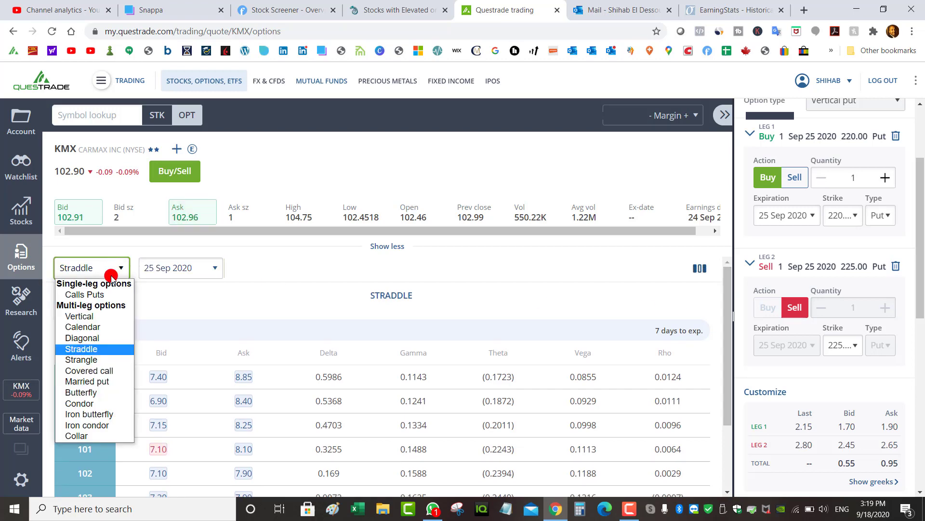
click(111, 315)
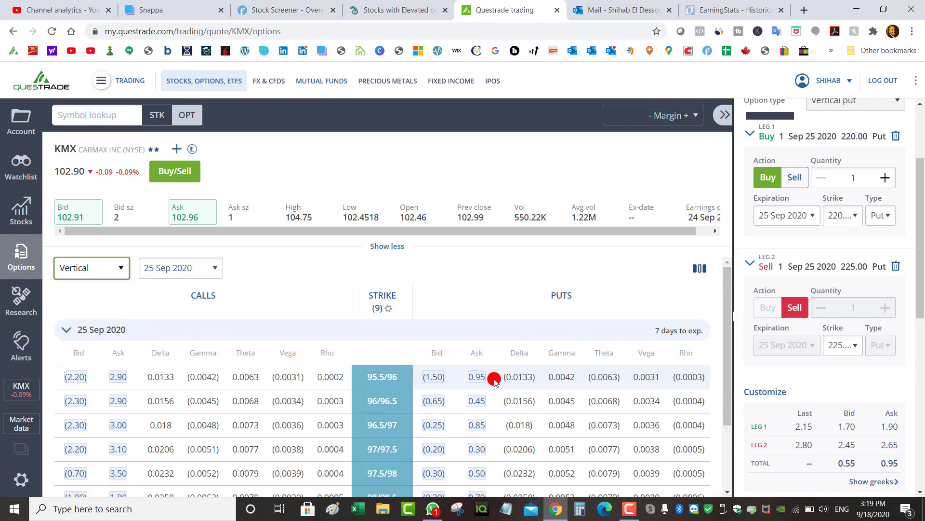
click(482, 382)
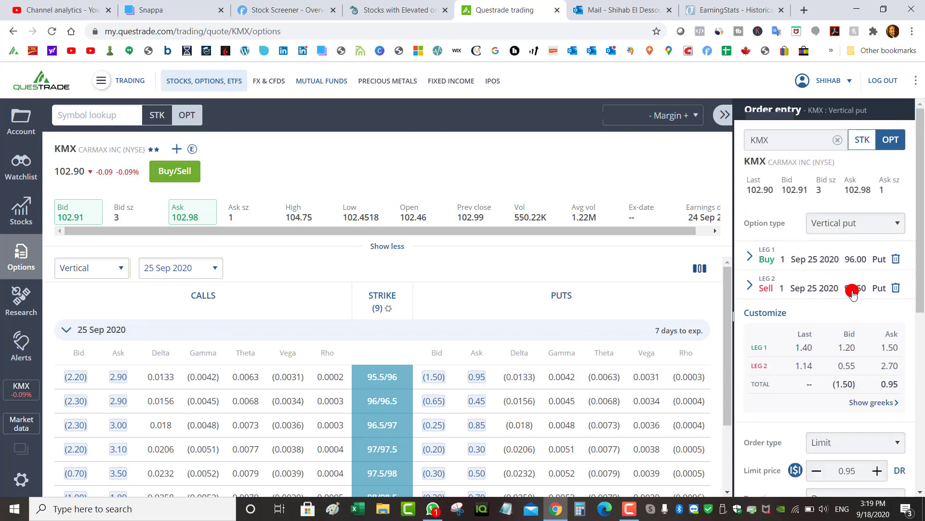
click(853, 292)
click(840, 367)
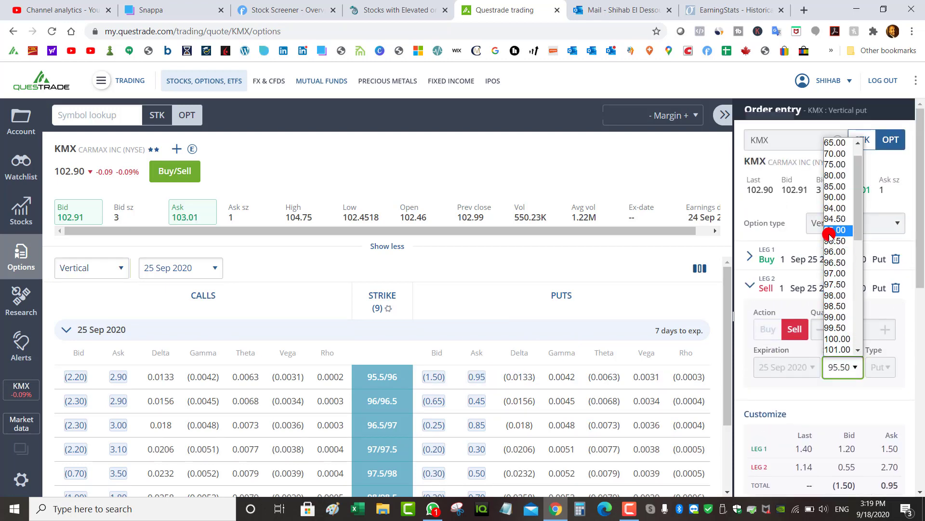
click(834, 230)
Set the bought put's strike to 94.00, then return to the Finviz screener.
click(839, 257)
click(843, 338)
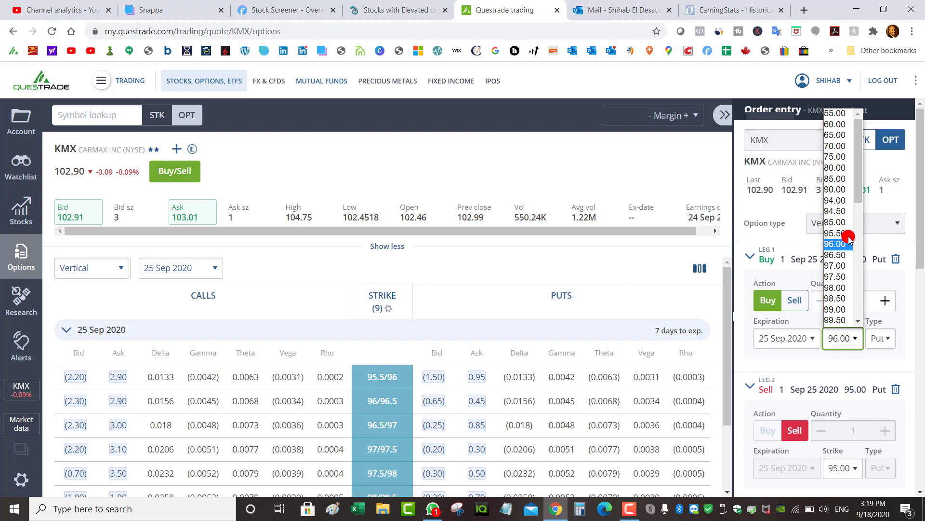
click(836, 189)
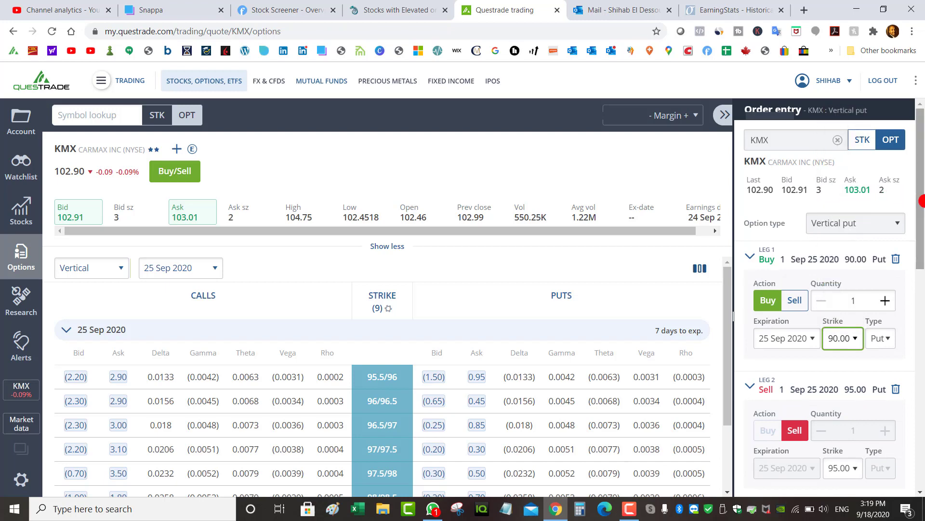
drag(921, 193, 921, 246)
click(861, 467)
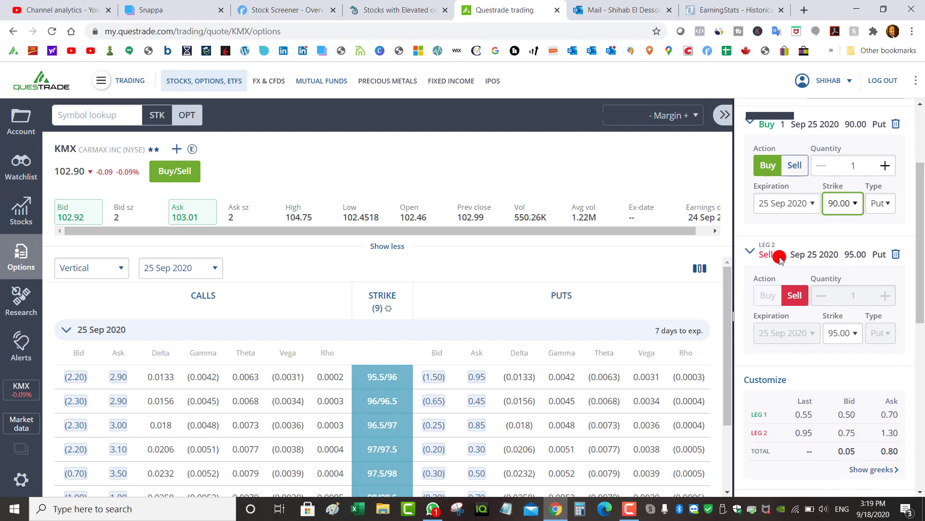
click(845, 203)
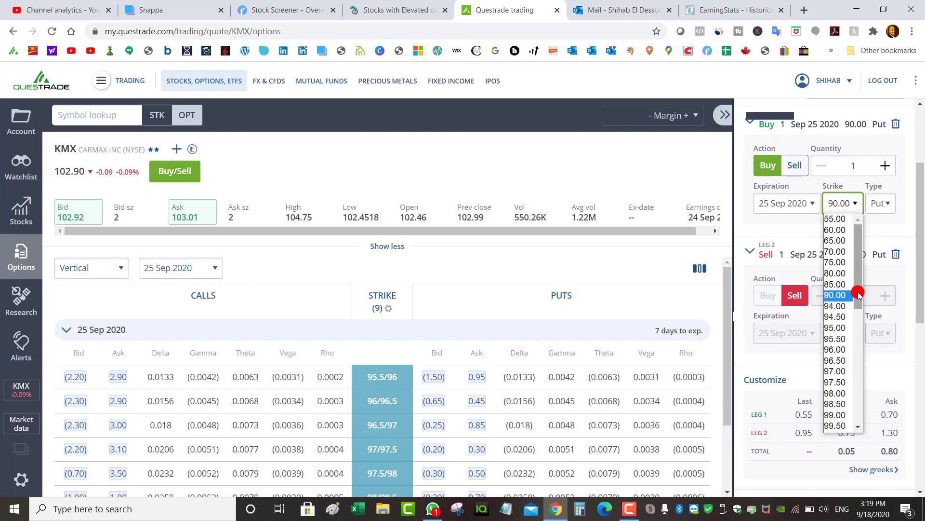
scroll(858, 303, down, 1)
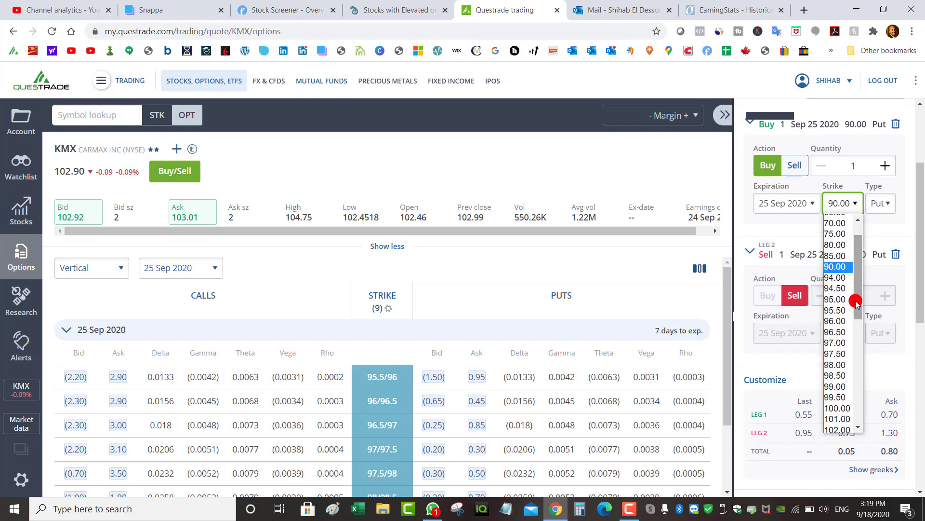
click(840, 278)
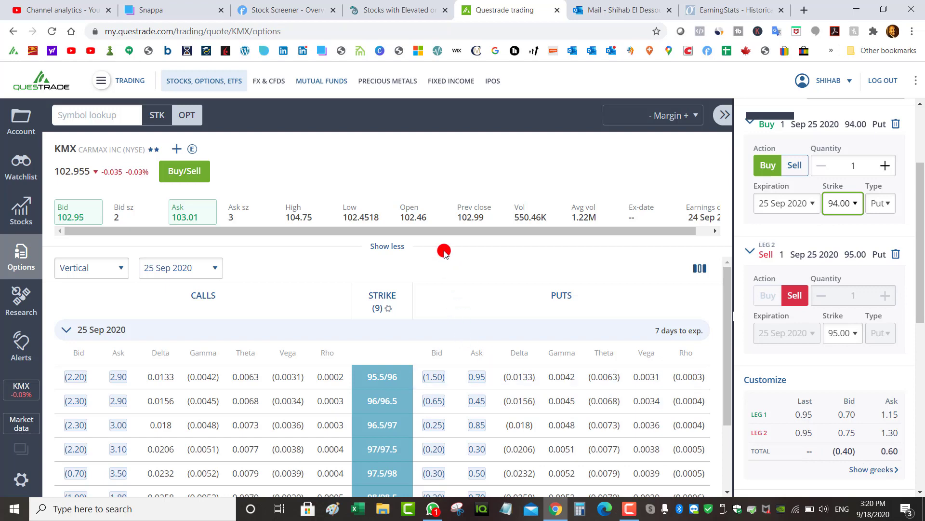
click(287, 10)
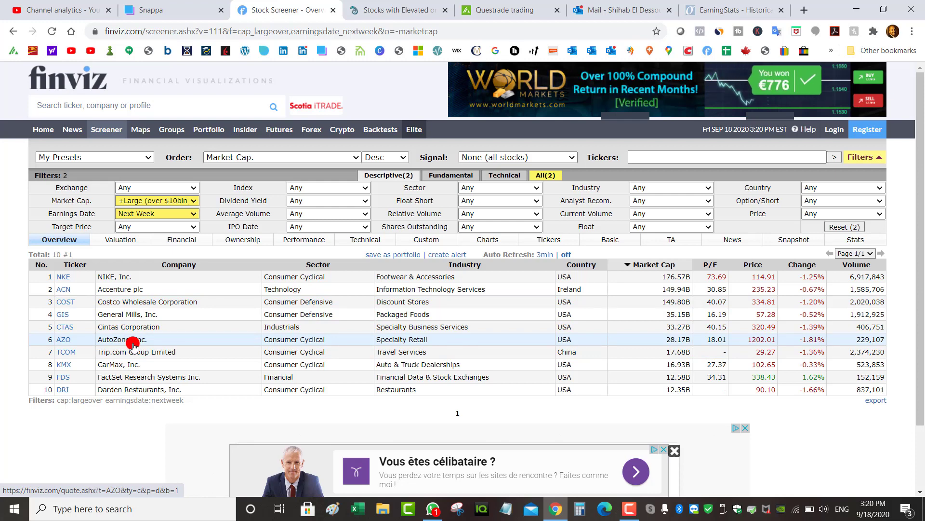
Switch to Market Chameleon's elevated-volatility rankings, with Tesla listed first.
click(376, 7)
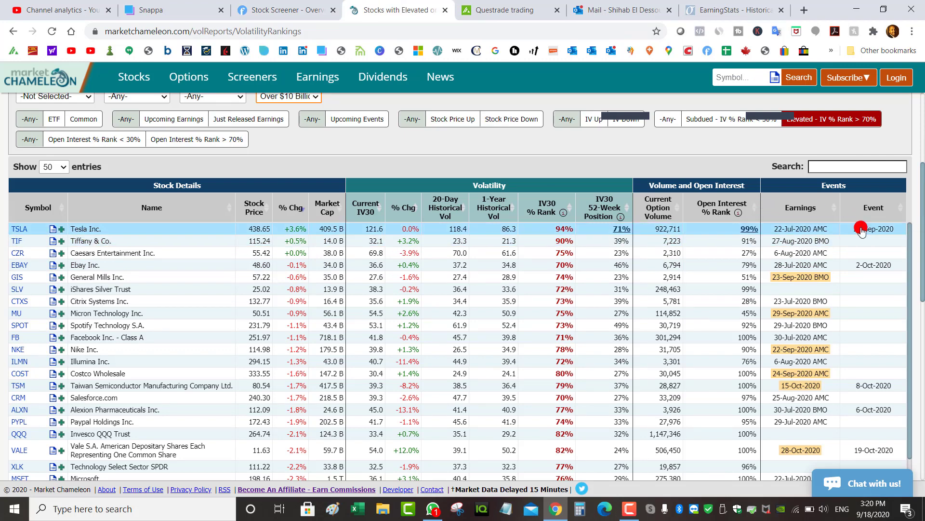
Read the tooltip for TSLA's 22-Sep-2020 event in Market Chameleon, then go back to Questrade's KMX options.
mouse_move(870, 232)
click(529, 4)
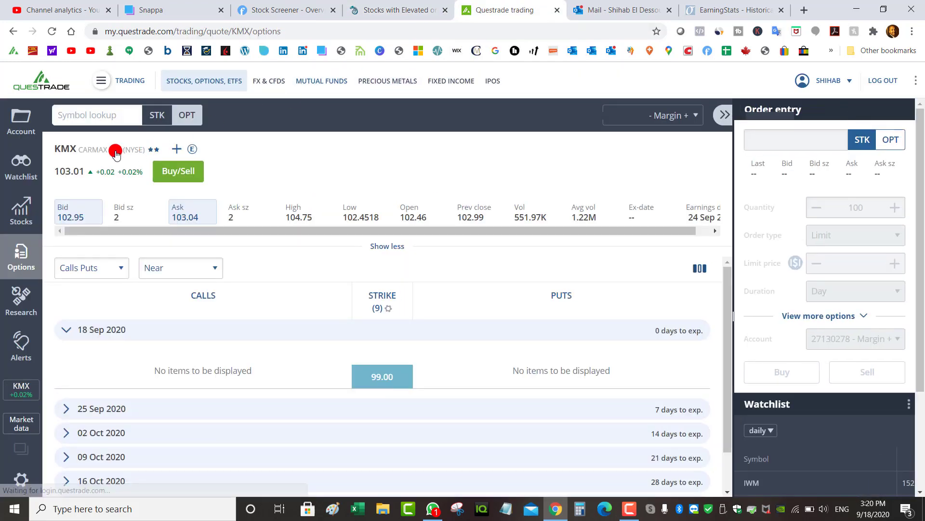
Review the details of the open TSLA Sep 25 2020 350/345 vertical put order in Account > Orders.
drag(919, 206, 918, 440)
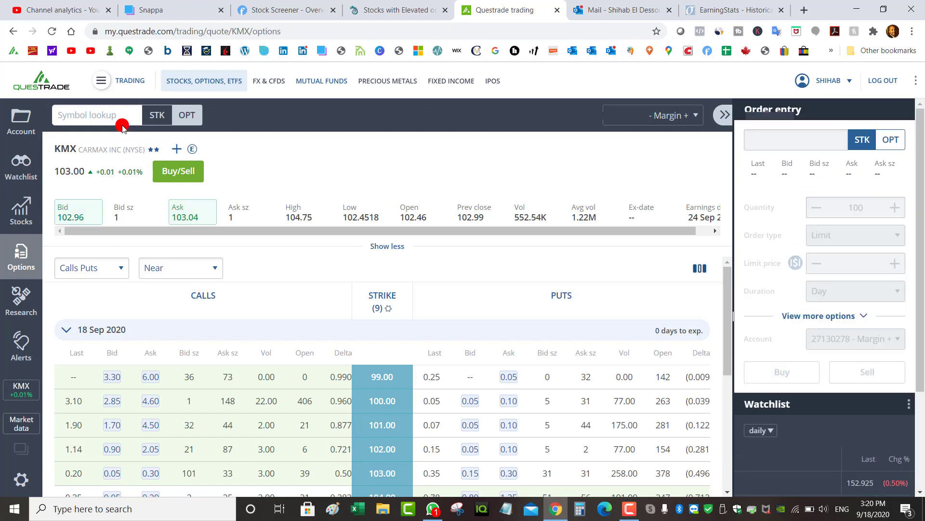
click(117, 114)
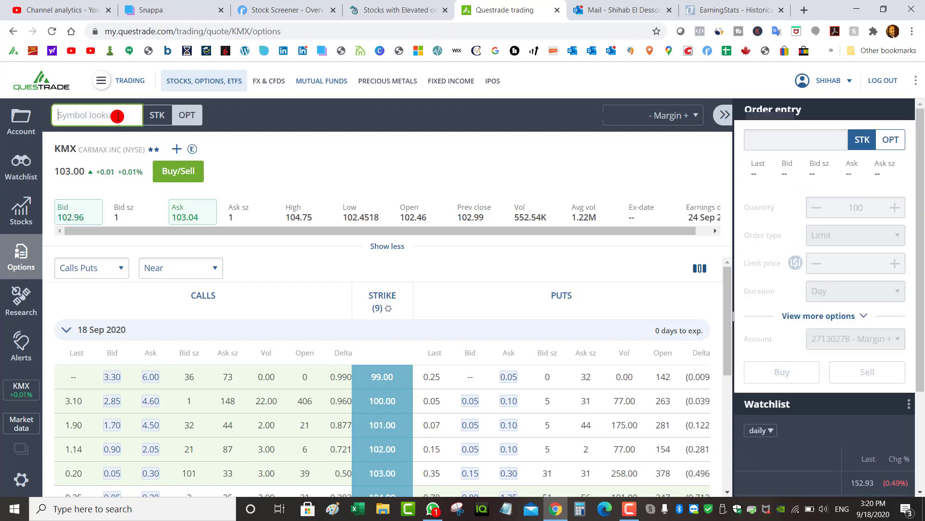
click(19, 117)
click(176, 146)
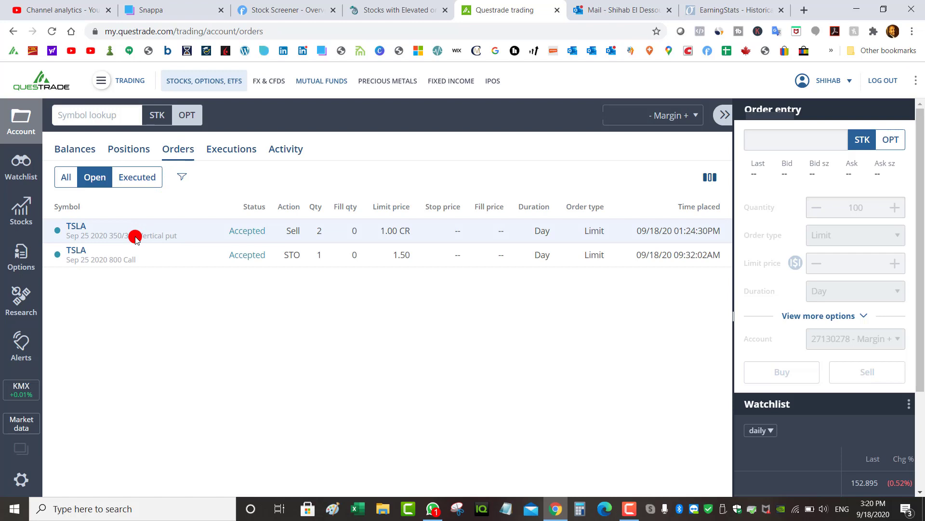
click(192, 235)
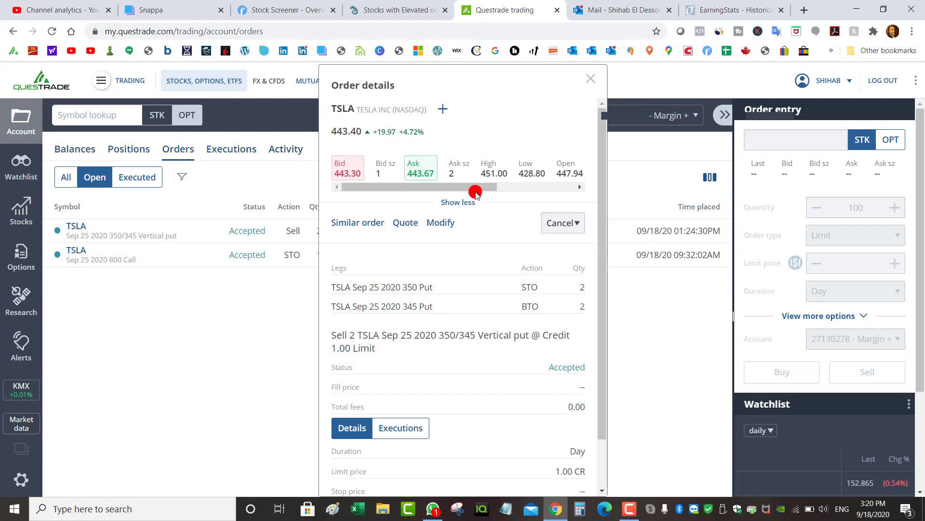
click(590, 79)
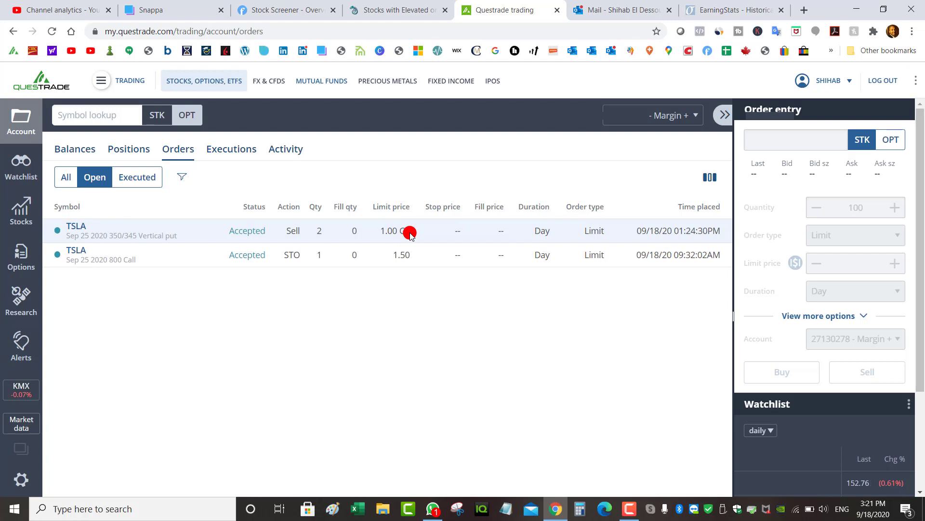
click(73, 115)
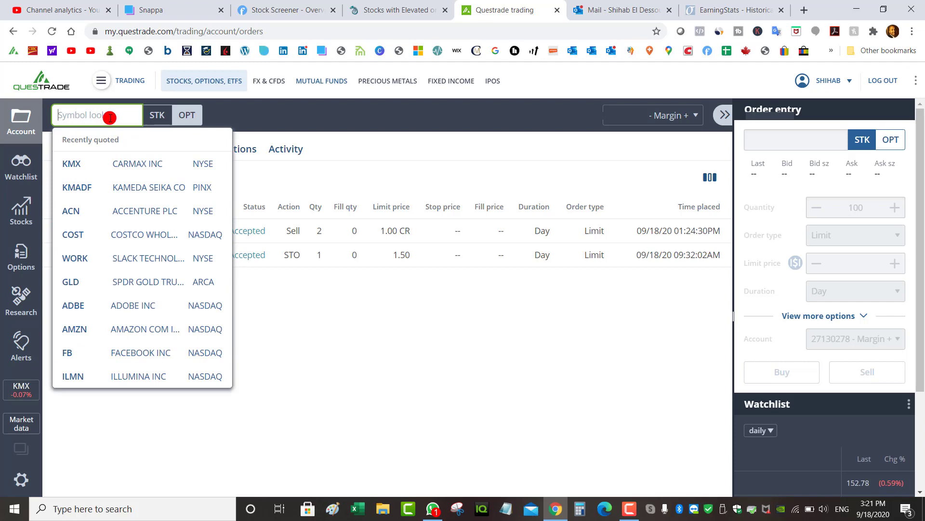
Load TSLA's 25 Sep 2020 options as straddles, then switch the chain to vertical spreads.
text(TSLA)
key(Return)
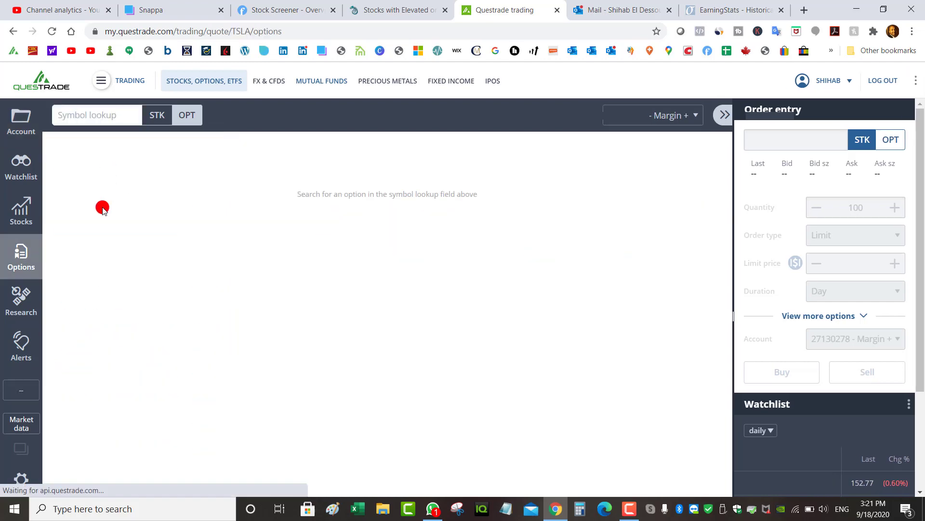
click(89, 267)
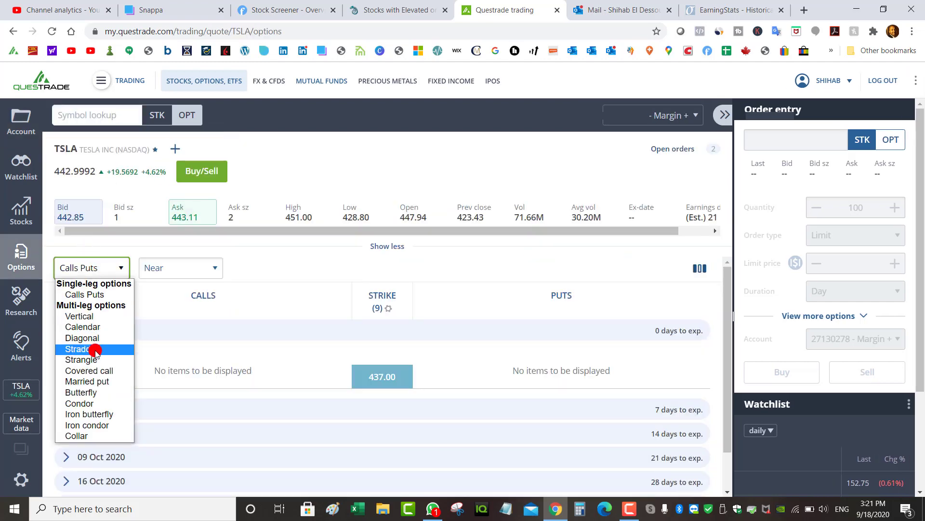
click(93, 351)
click(166, 270)
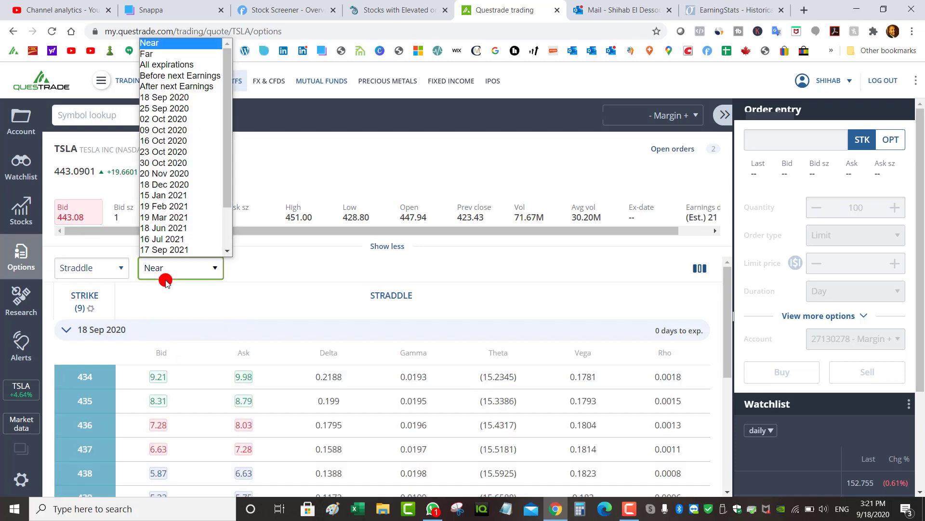
click(191, 108)
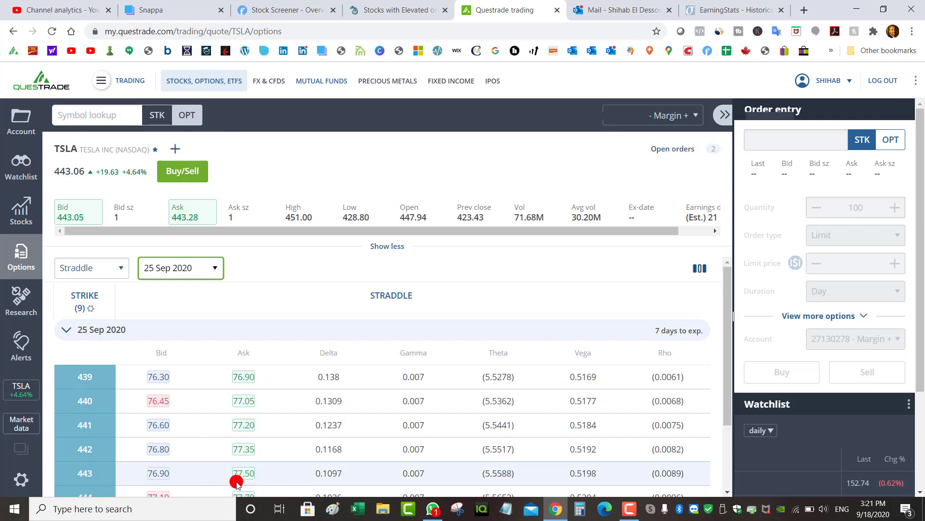
click(109, 268)
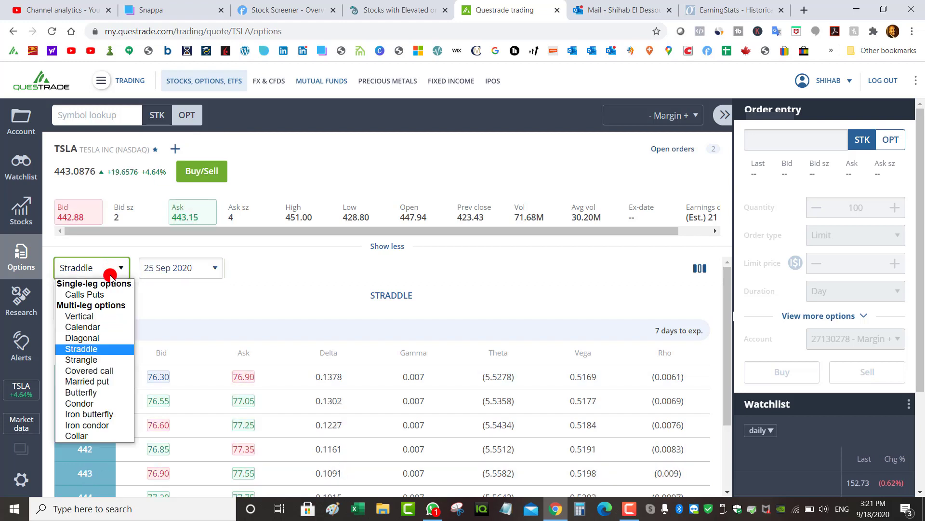
click(114, 316)
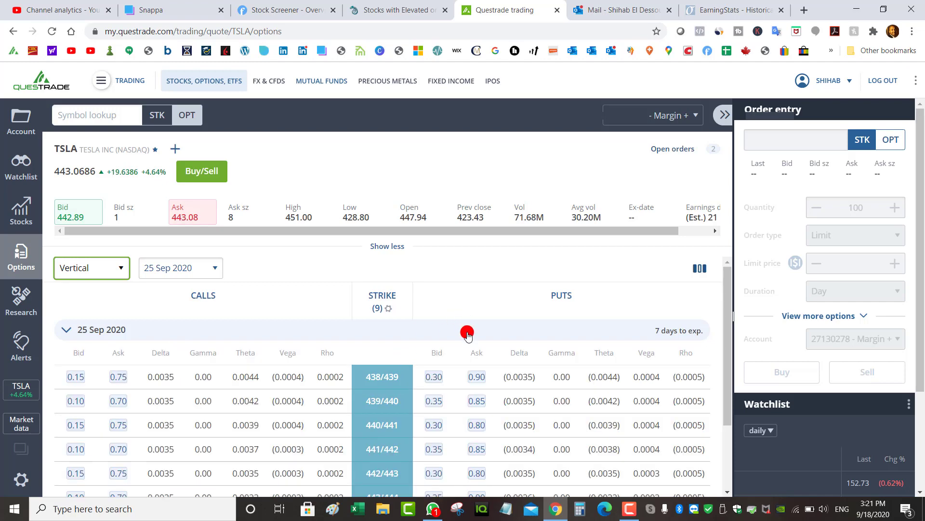
Enter 443 minus 7 in Windows Calculator, then bring back Questrade's open orders list.
click(578, 510)
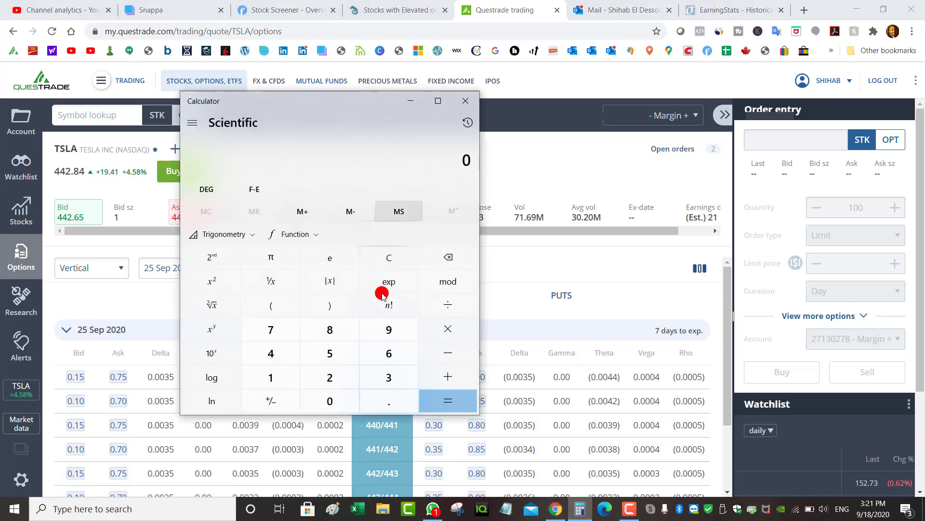
click(268, 353)
click(389, 377)
click(447, 353)
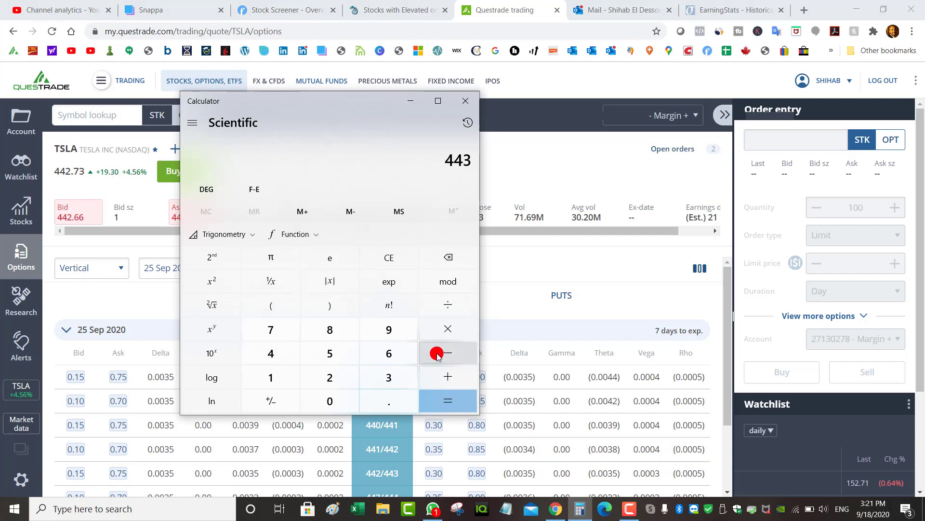
click(284, 340)
click(124, 215)
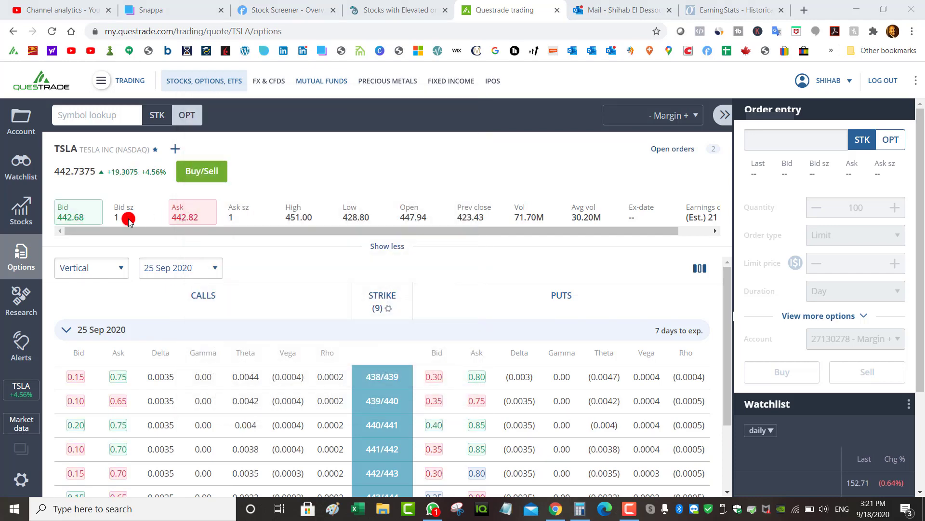
click(26, 134)
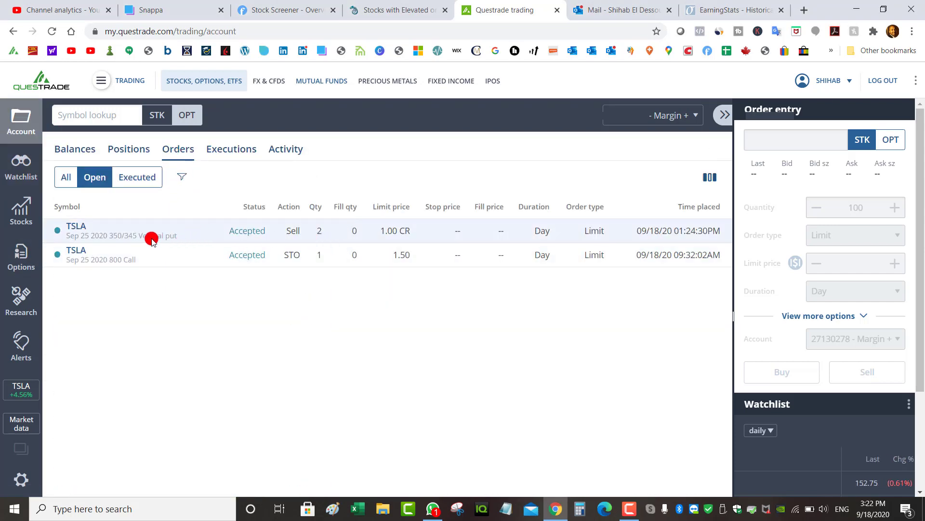
Reload TSLA's option chain from recent symbols and show it as vertical spreads.
click(112, 121)
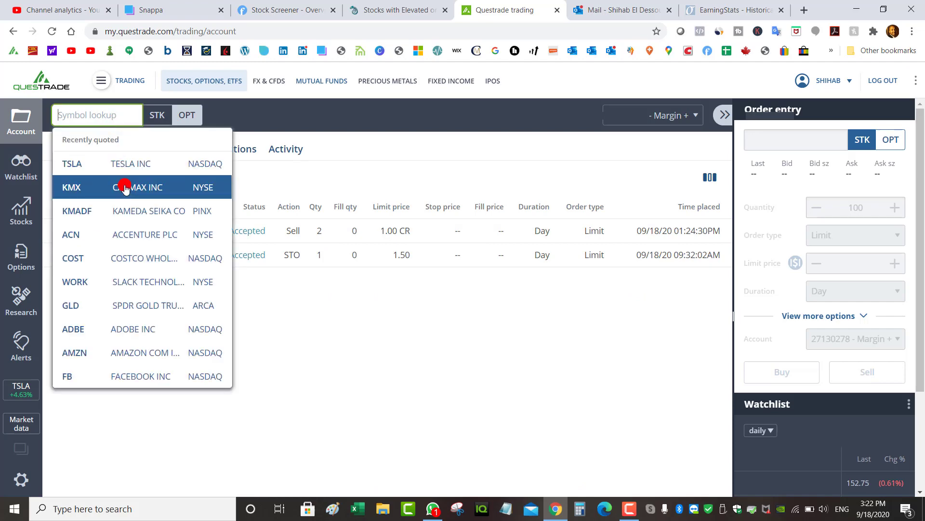
click(120, 163)
click(113, 271)
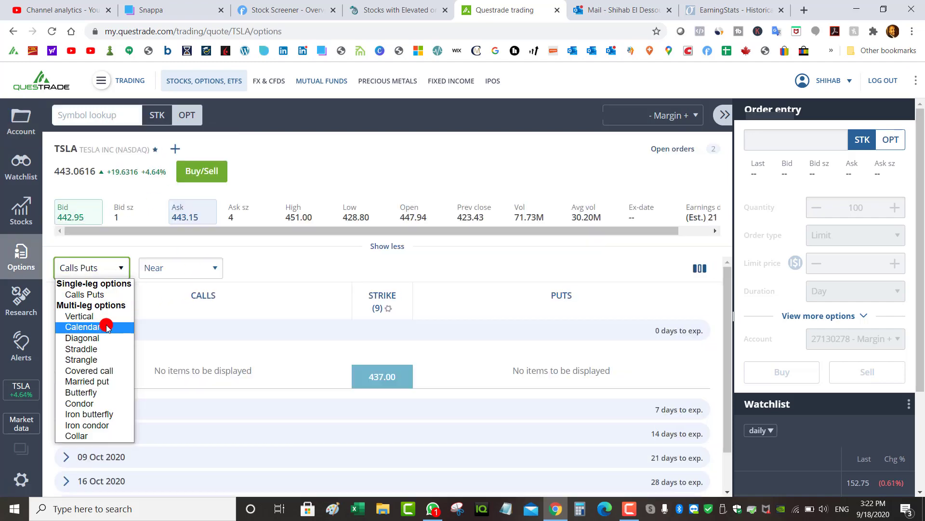
click(104, 317)
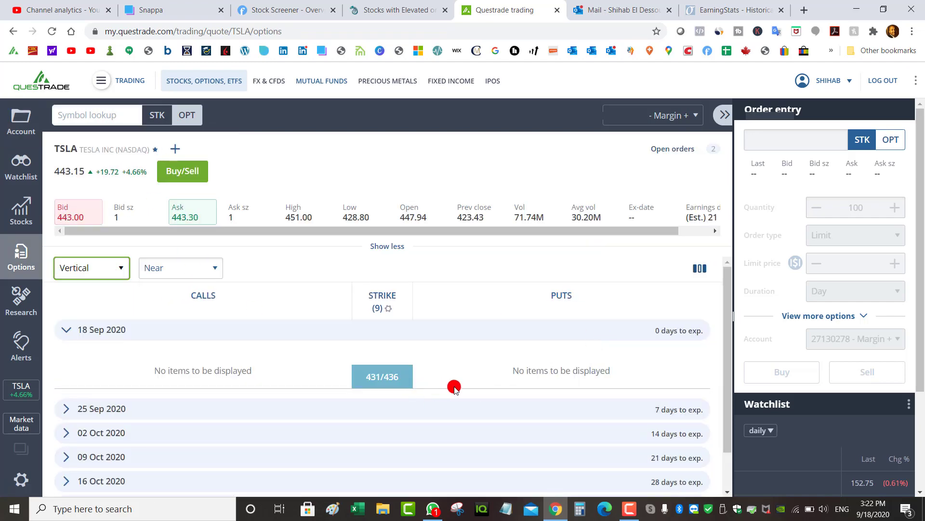
Start a 431/436 vertical put order and browse the sold leg's strike choices.
click(474, 377)
click(855, 288)
click(851, 370)
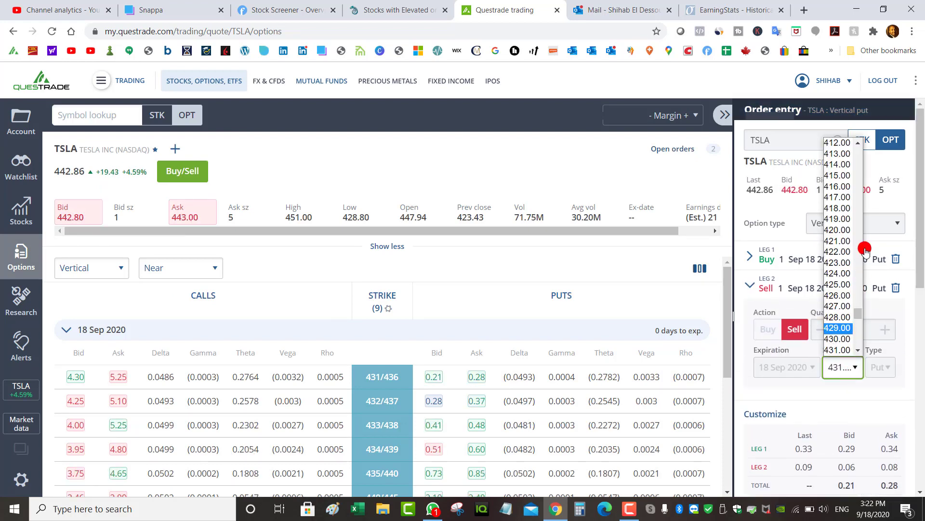
scroll(860, 225, up, 8)
scroll(860, 225, up, 5)
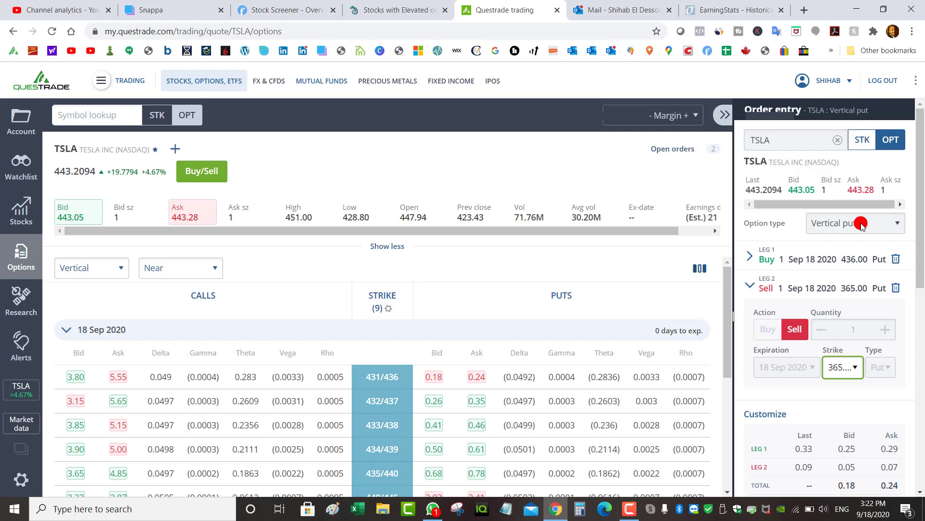
Set the bought put to strike 360.00 and expiry 25 Sep 2020, reading the roughly 0.80/1.10 pricing.
click(849, 258)
click(850, 338)
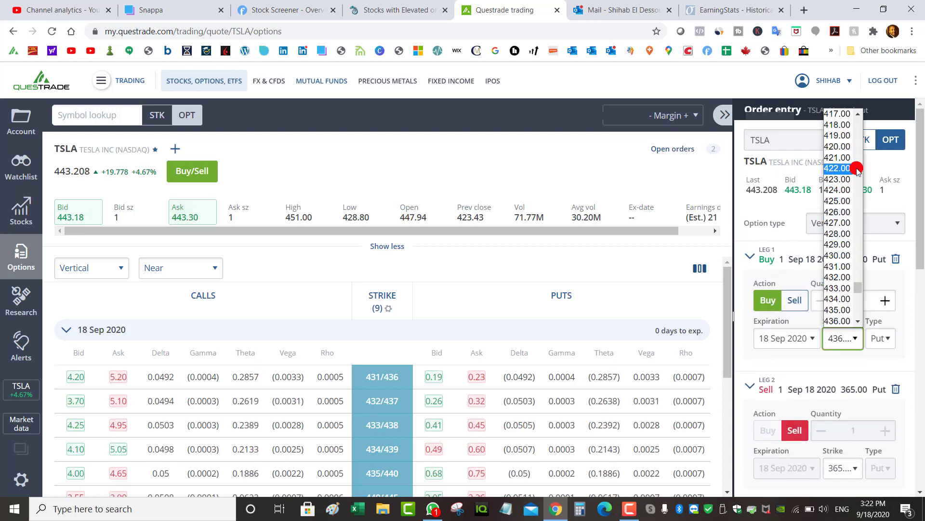
scroll(858, 175, up, 8)
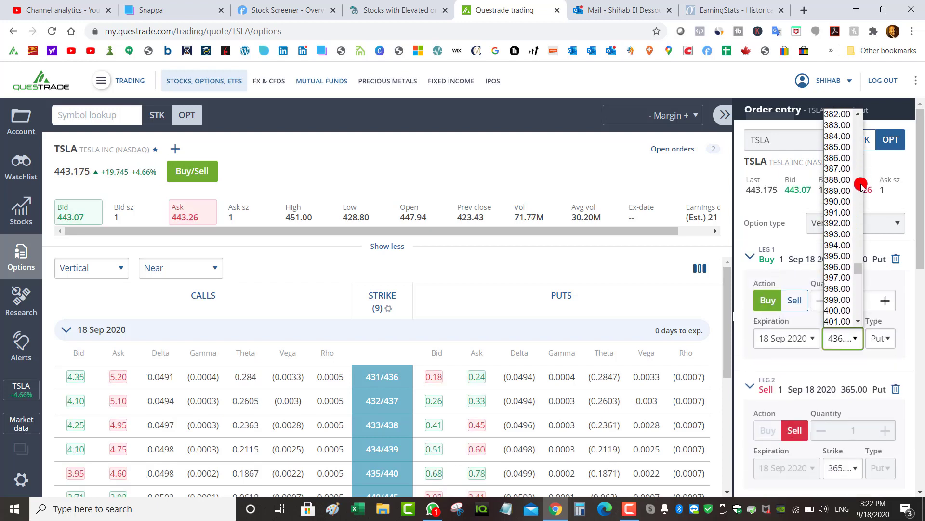
scroll(861, 185, up, 6)
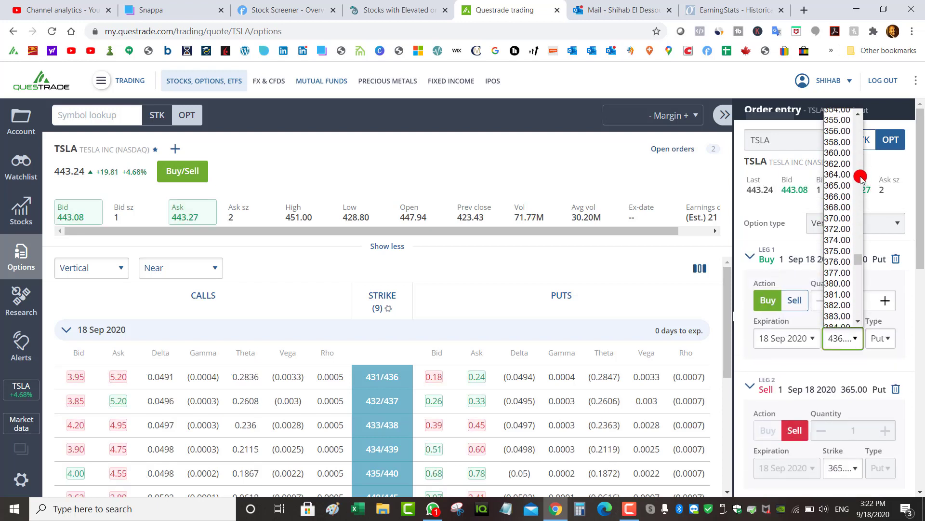
click(843, 152)
scroll(833, 289, down, 3)
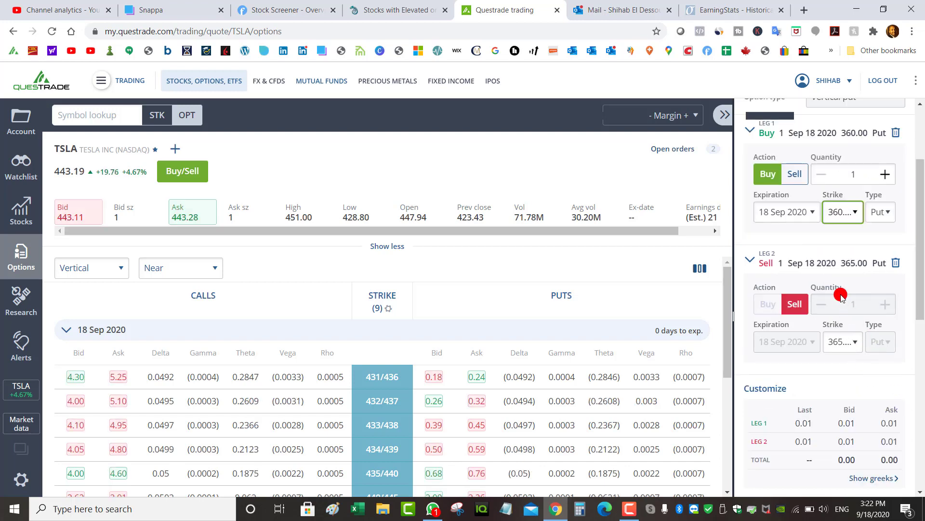
click(801, 215)
click(808, 236)
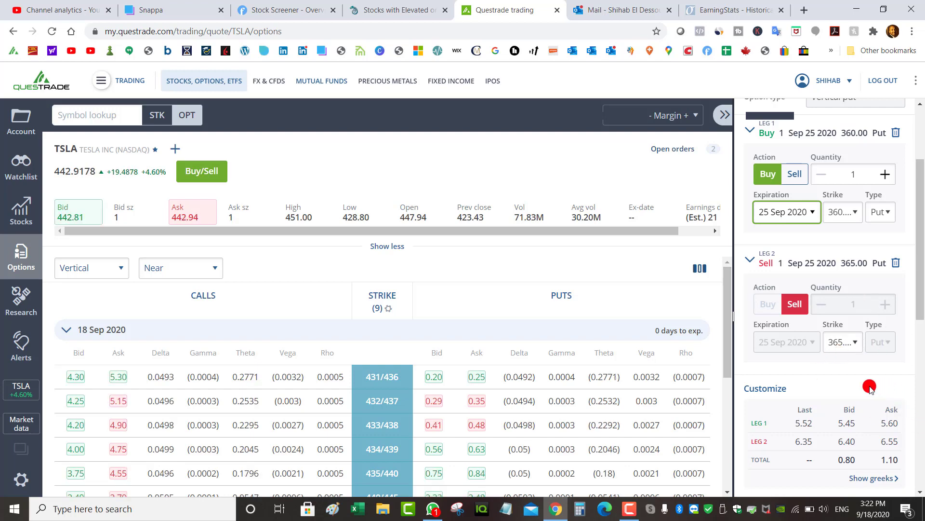
mouse_move(624, 345)
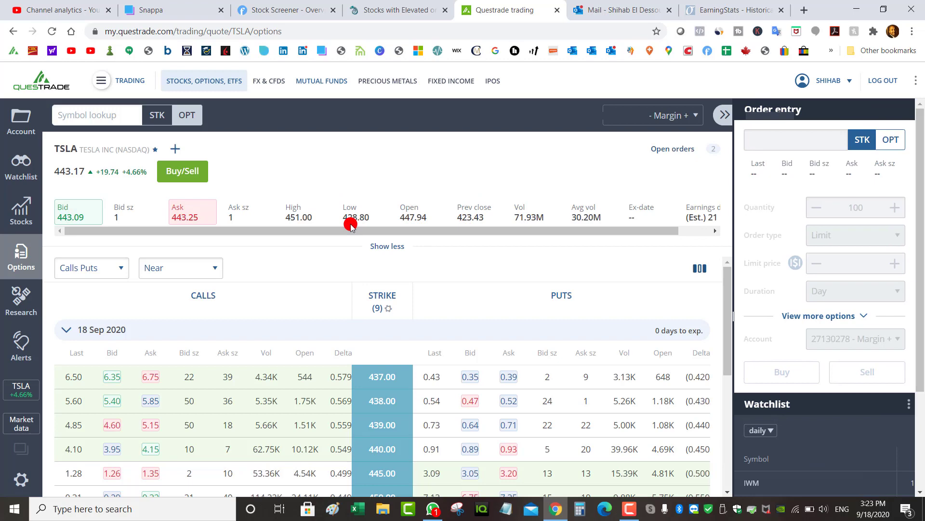
Cancel the TSLA 350/345 vertical put order, then open the remaining 800 Call order's details.
click(20, 121)
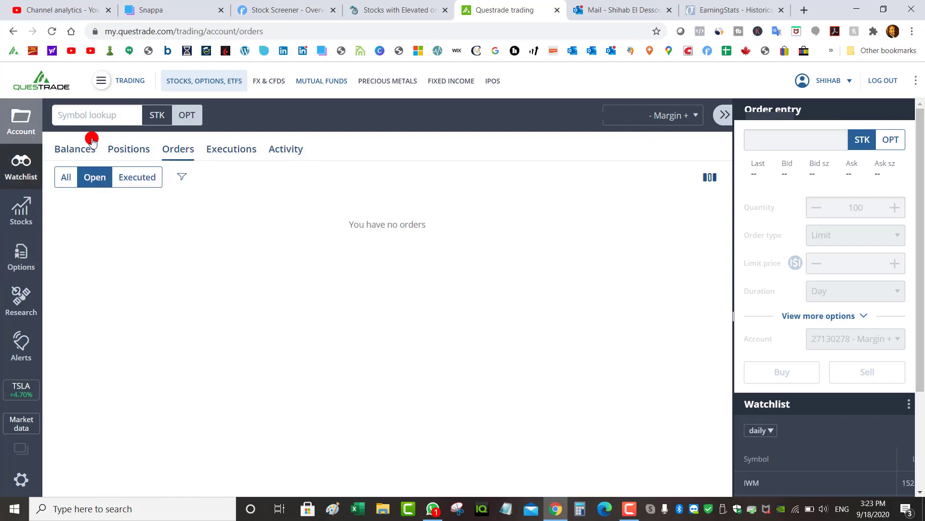
click(198, 229)
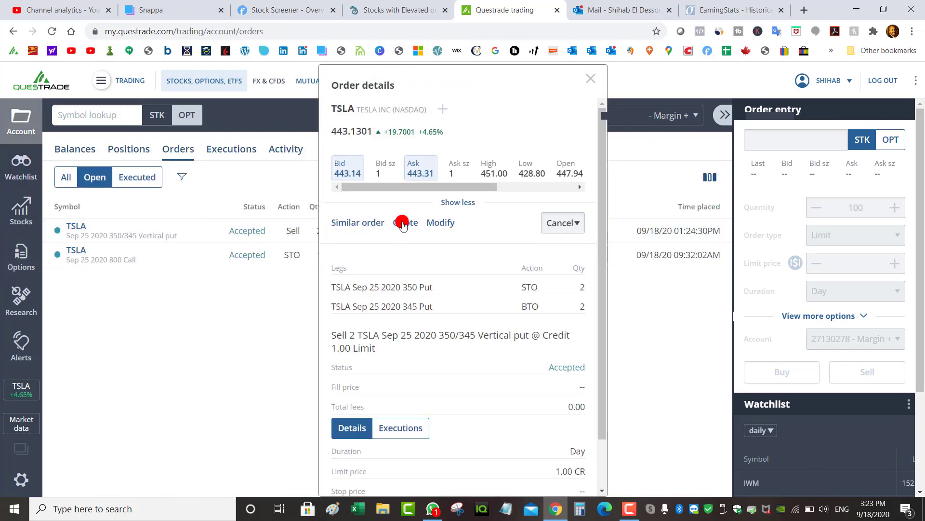
click(576, 224)
click(583, 249)
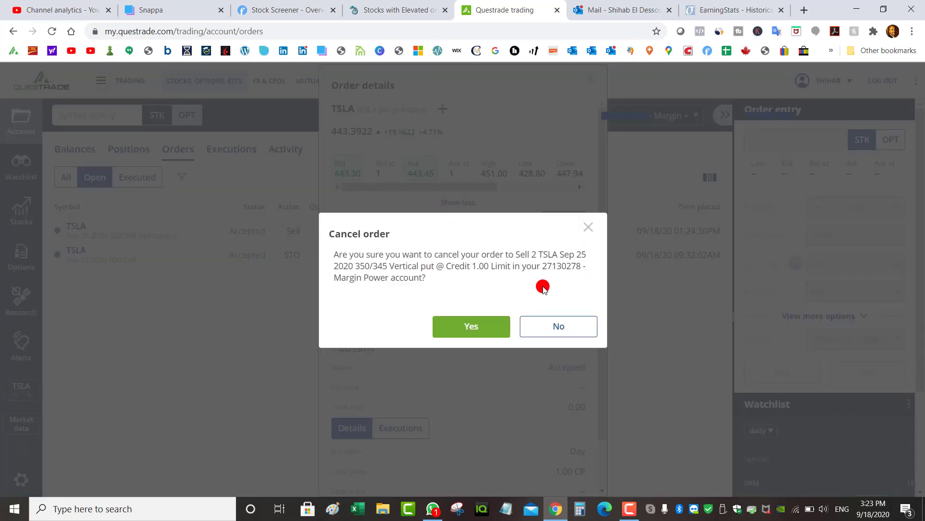
click(486, 328)
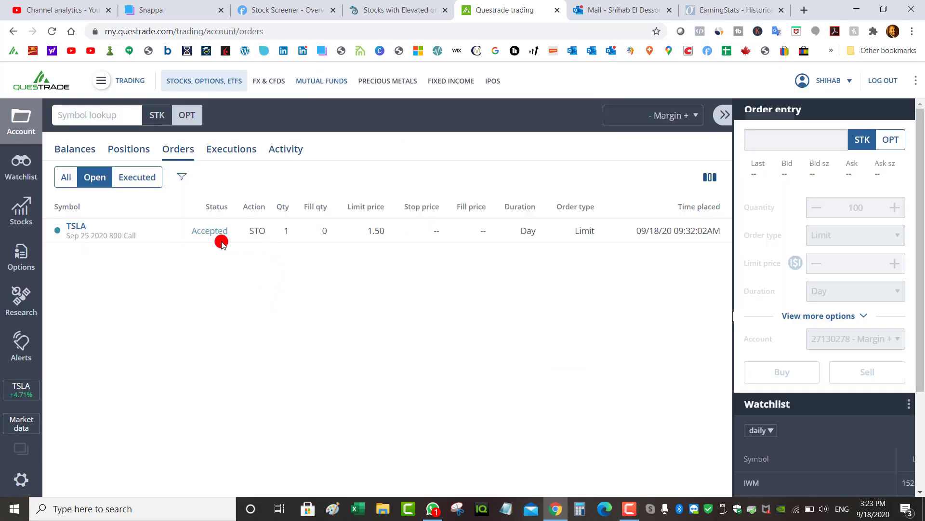
click(113, 239)
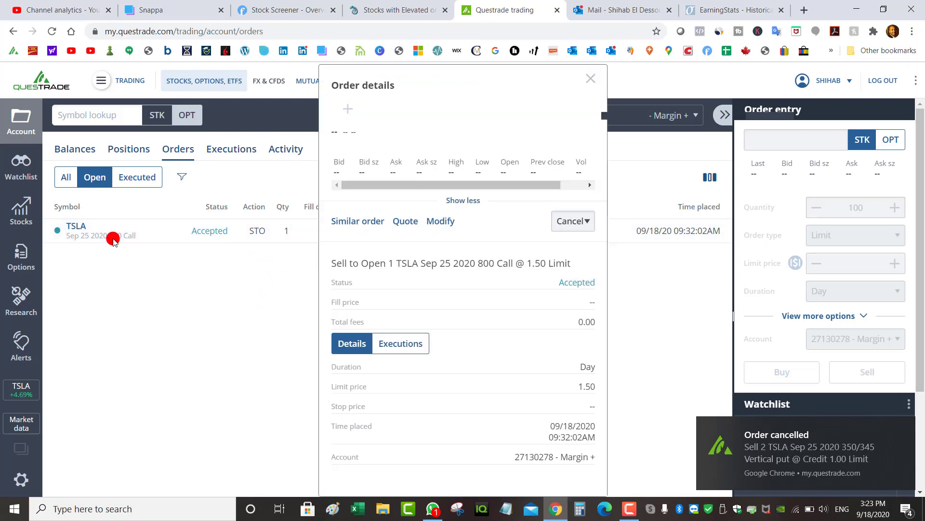
View the TSLA Sep 25 2020 800 Call quote with its 1D and 5D price charts.
click(394, 225)
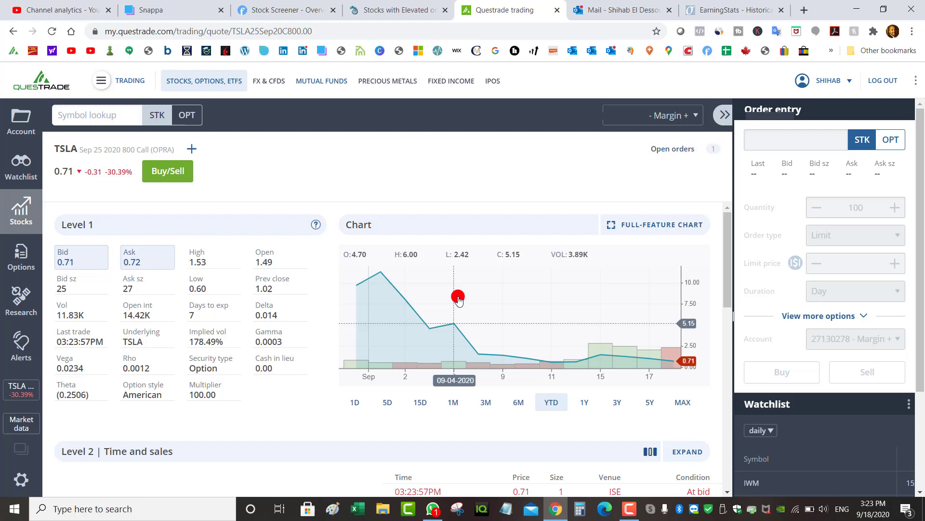
click(366, 402)
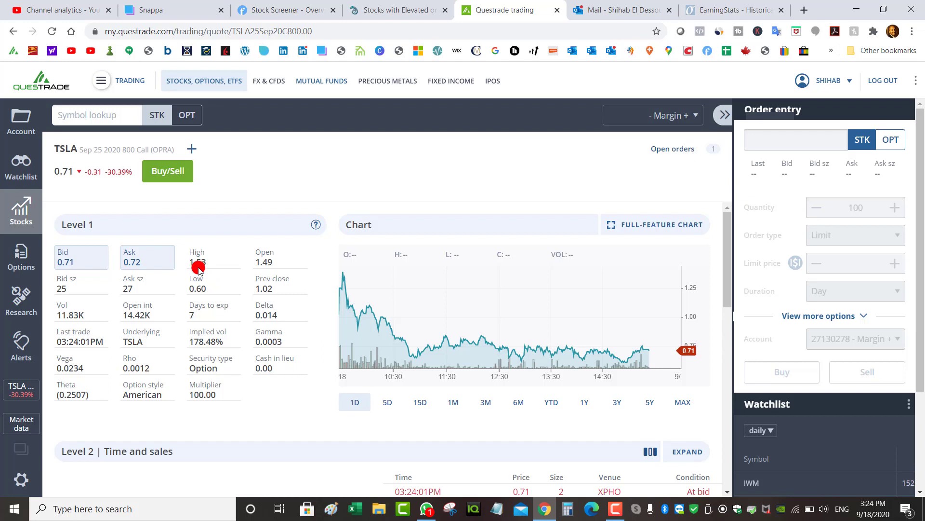
click(386, 401)
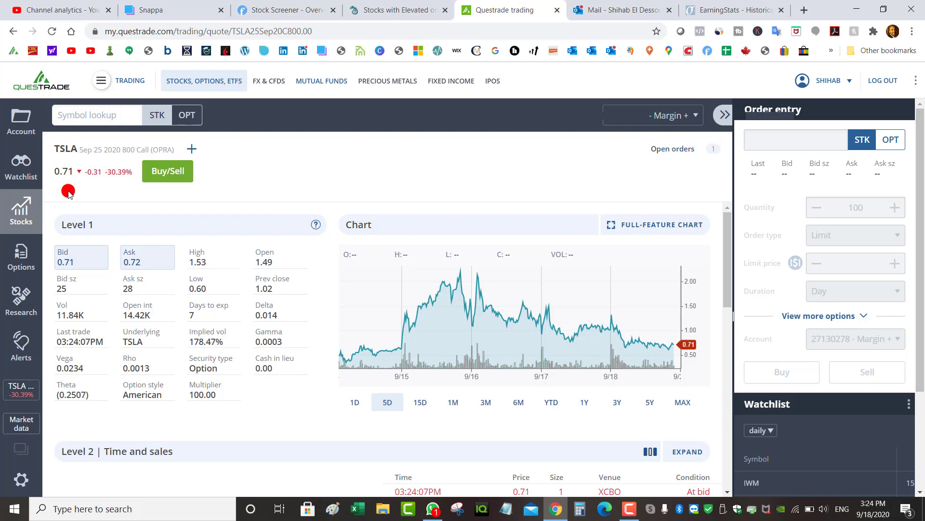
Show TSLA's 25 Sep 2020 chain with all strikes and check the 800 Call sells near 0.72, without sending.
click(87, 163)
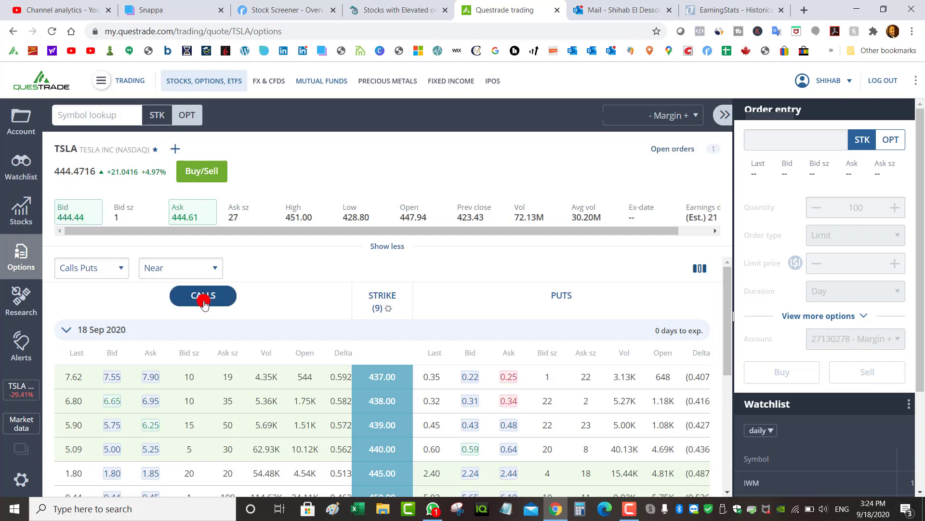
click(200, 269)
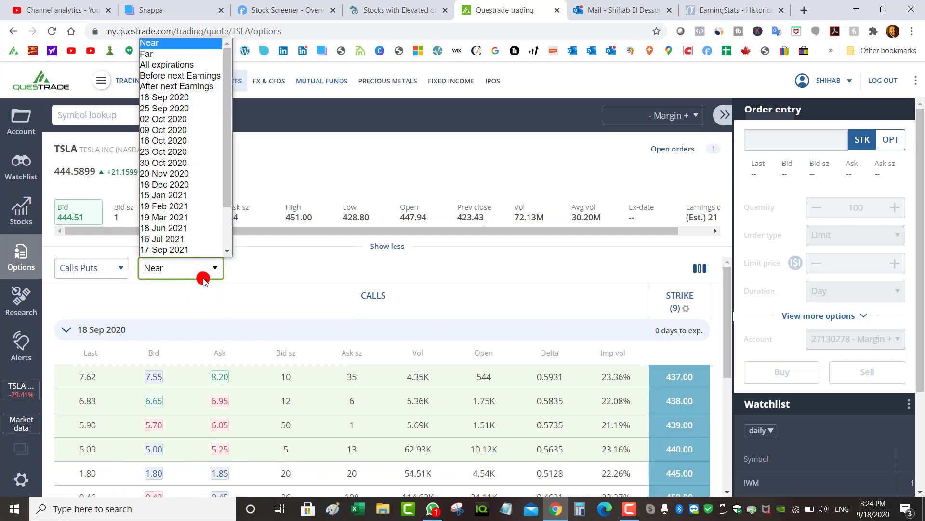
click(158, 106)
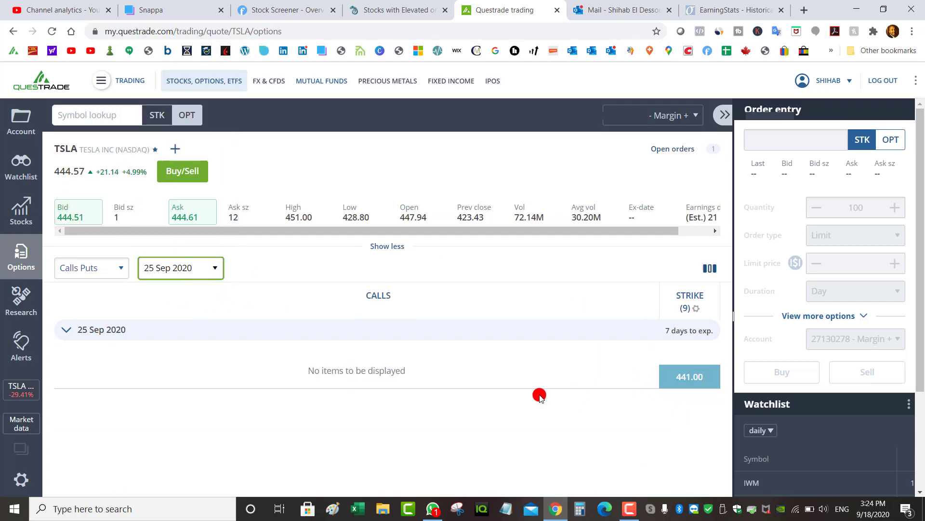
click(681, 302)
click(681, 388)
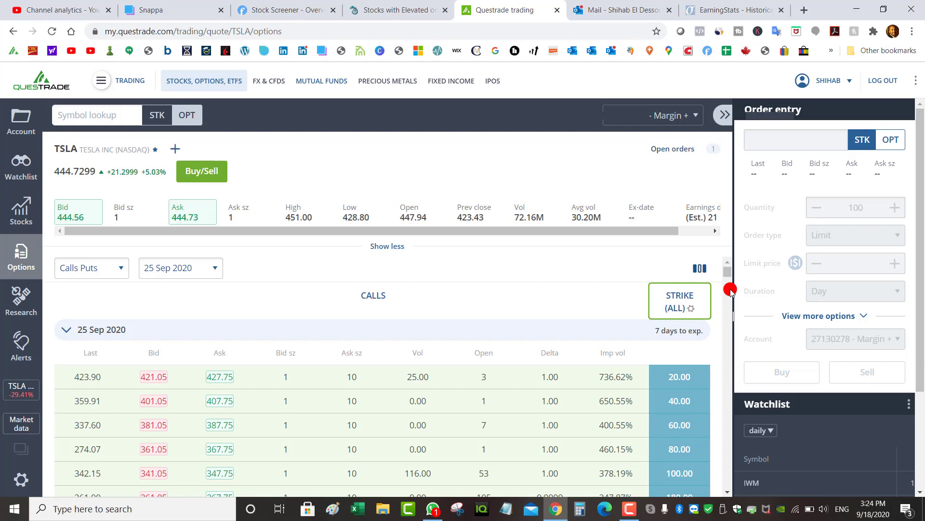
drag(726, 270, 736, 504)
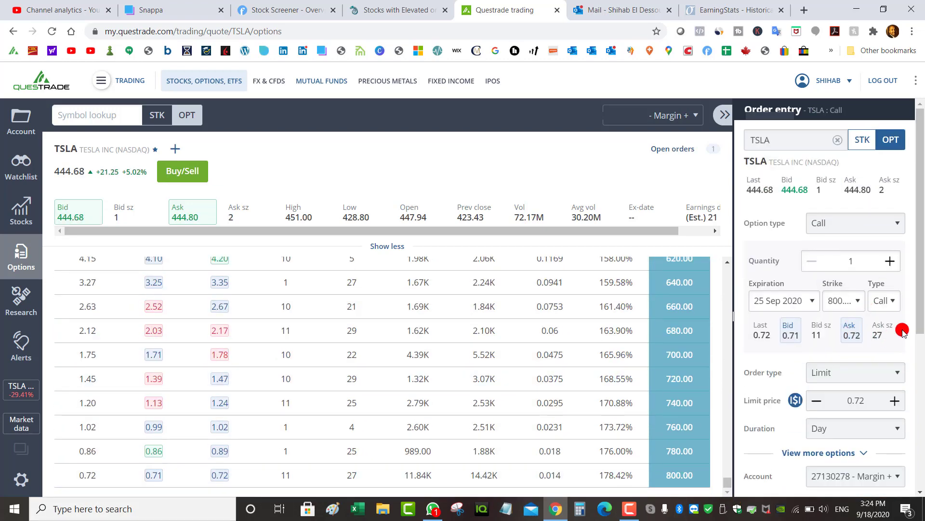
scroll(922, 327, down, 1)
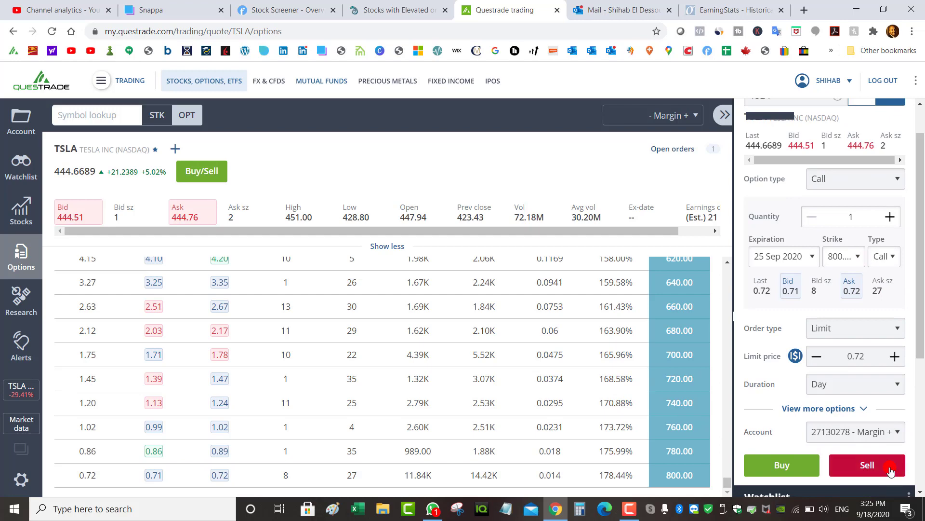
click(867, 464)
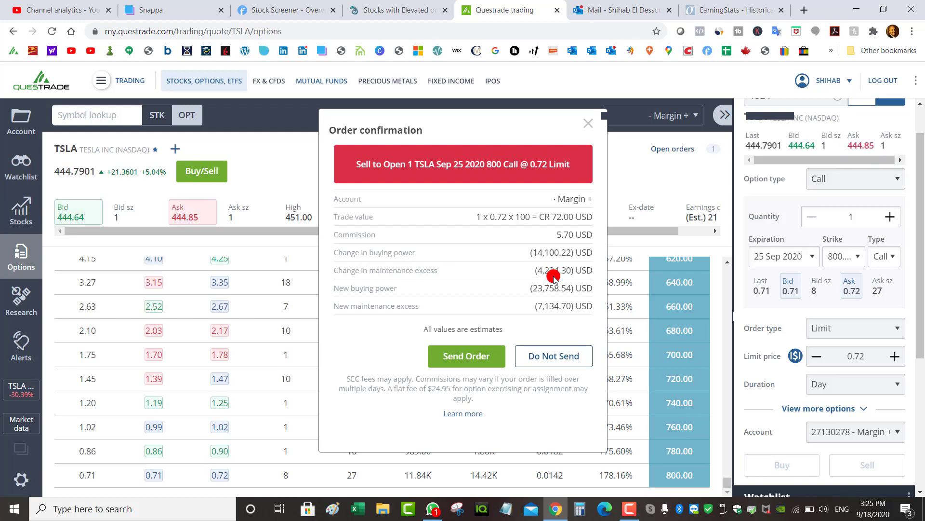
click(554, 354)
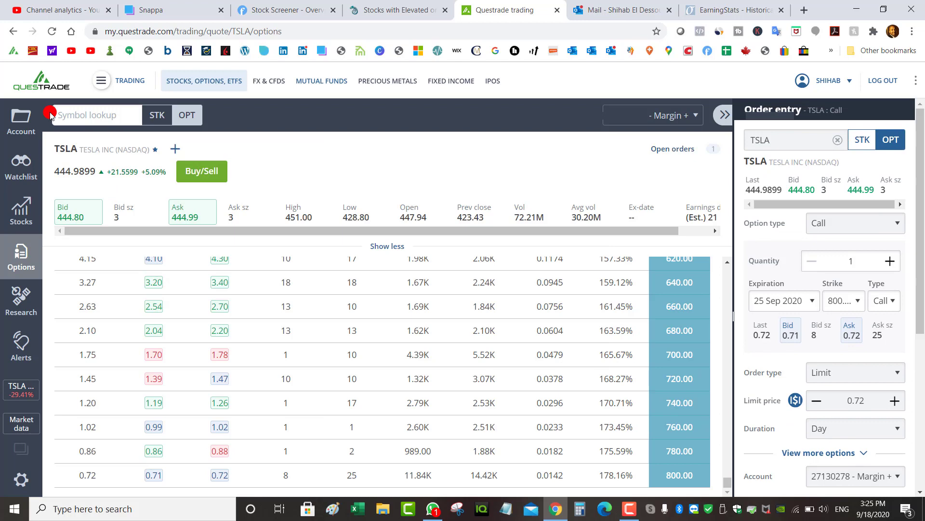
Cancel the stale TSLA 800 Call order at 1.50 from the open orders.
click(20, 120)
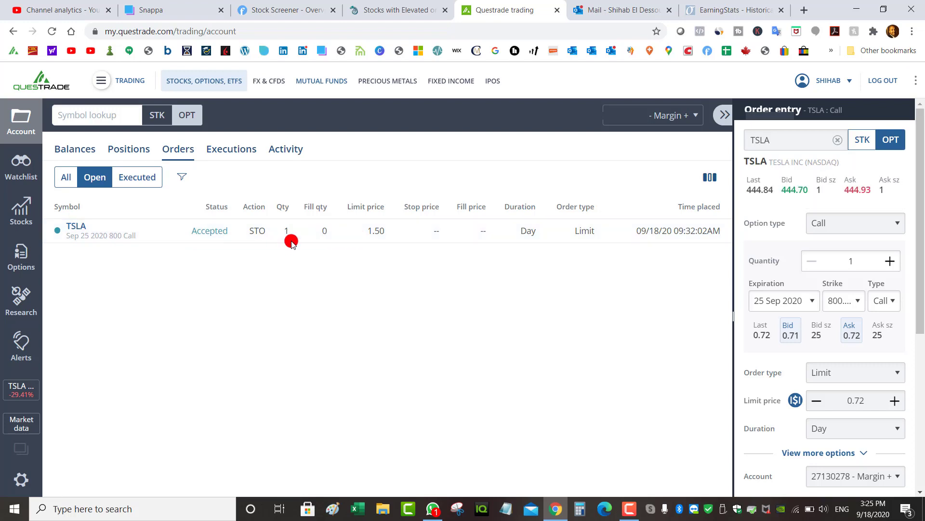
click(339, 235)
click(561, 221)
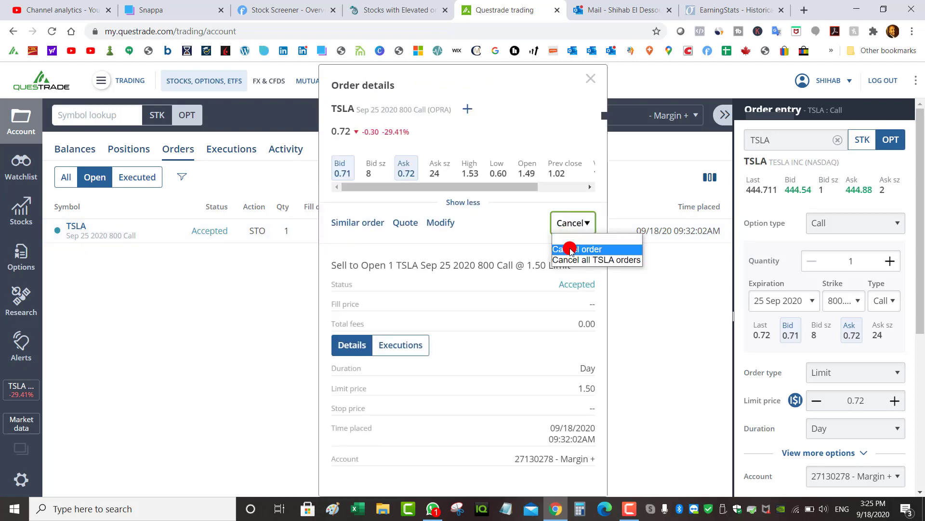
click(570, 246)
click(472, 320)
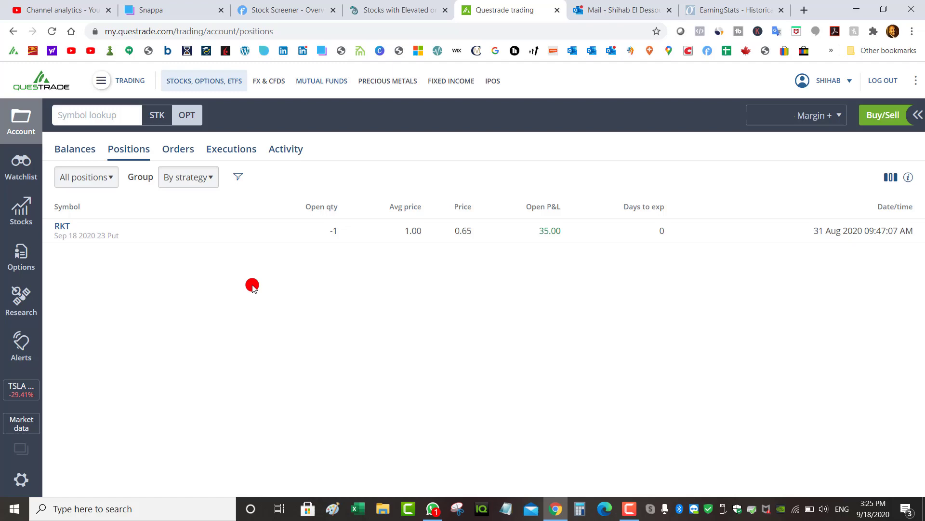
Return to the Finviz screener of 10 large-cap stocks reporting earnings next week.
click(272, 4)
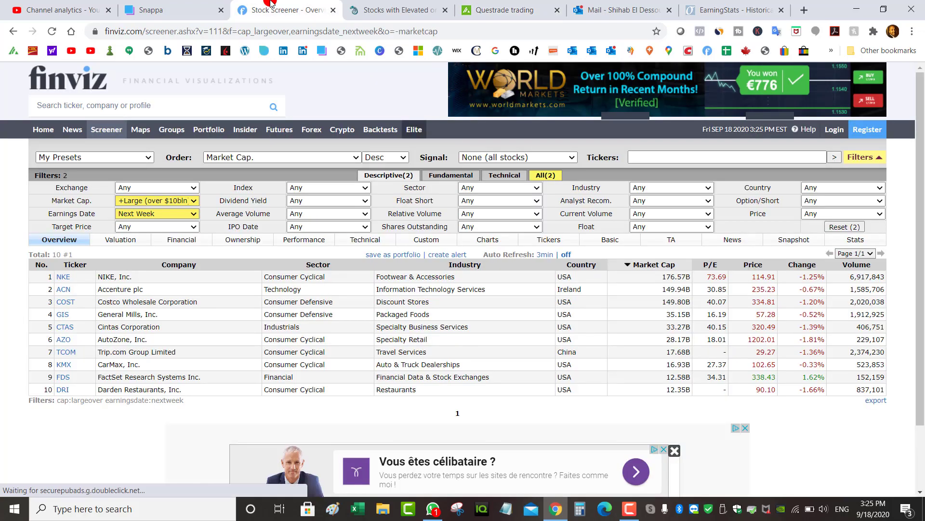